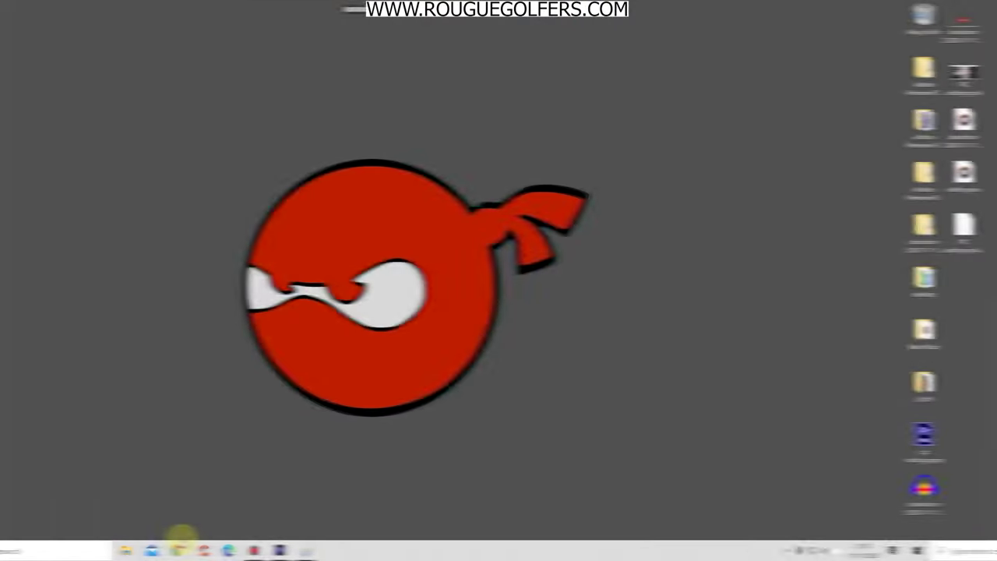
left_click(266, 550)
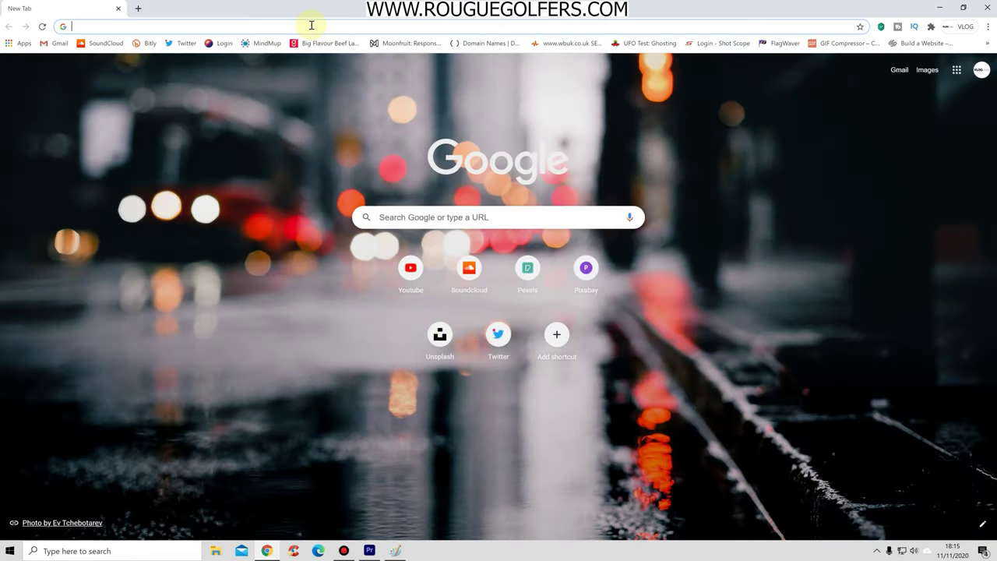
left_click(311, 25)
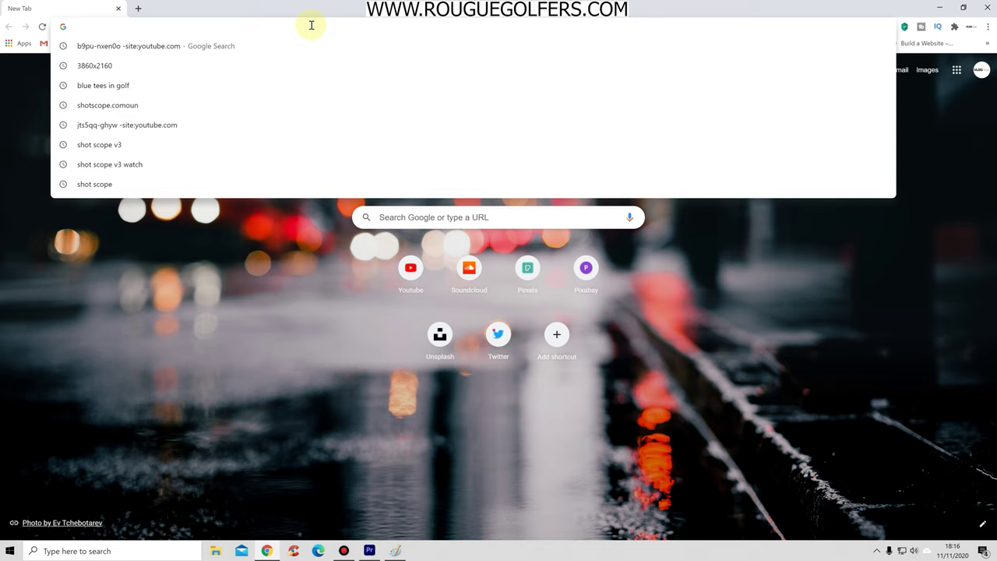
type("www.shotscope.co")
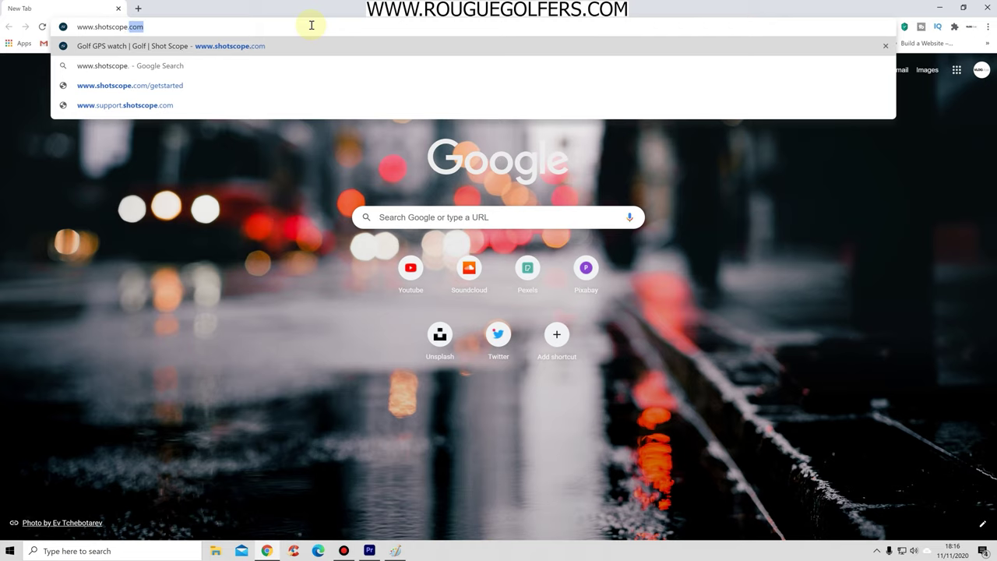
type("m")
key("Return")
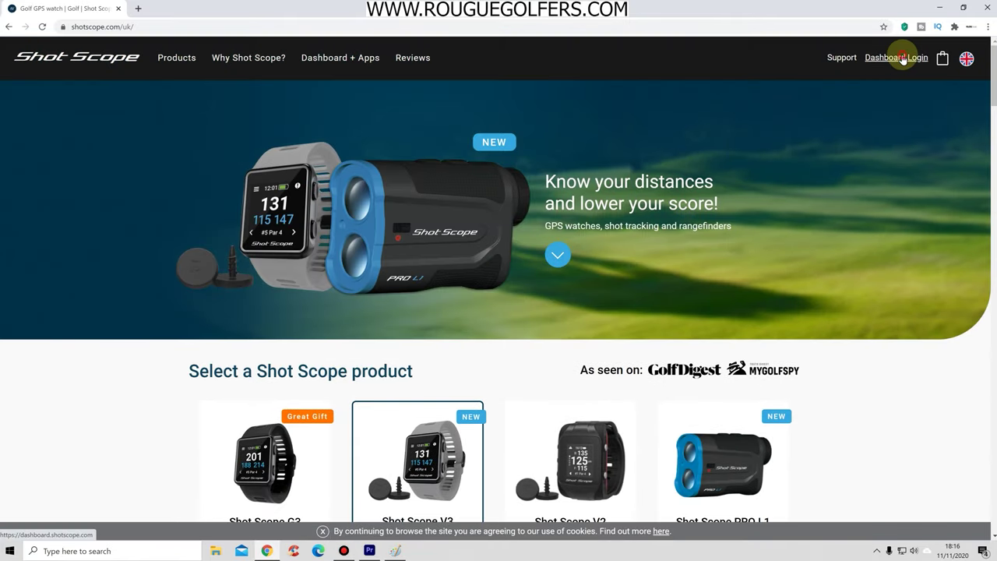
Sign in to the Dashboard and open the 13/08/2020 Starcross Golf Club round hole by hole.
left_click(902, 59)
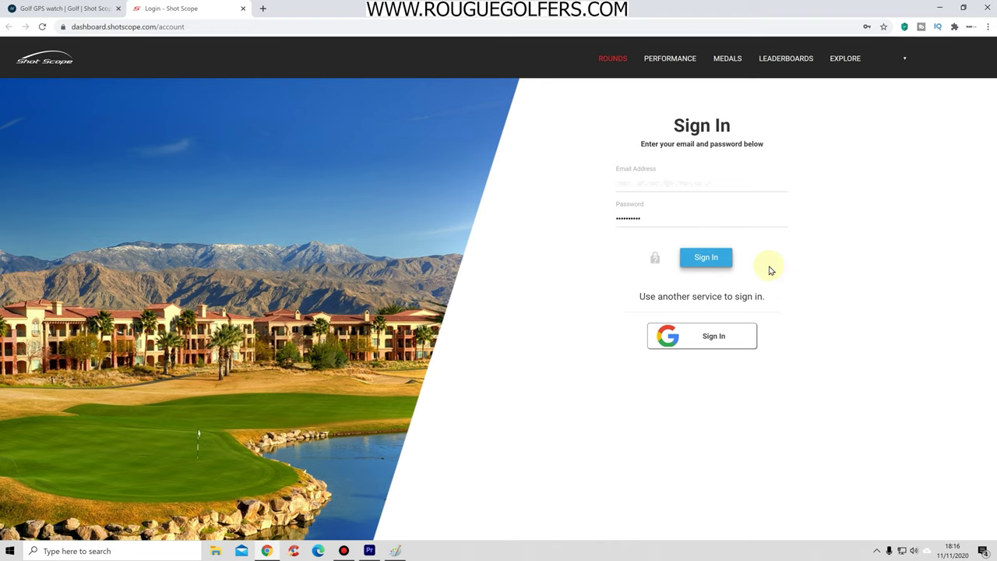
left_click(711, 260)
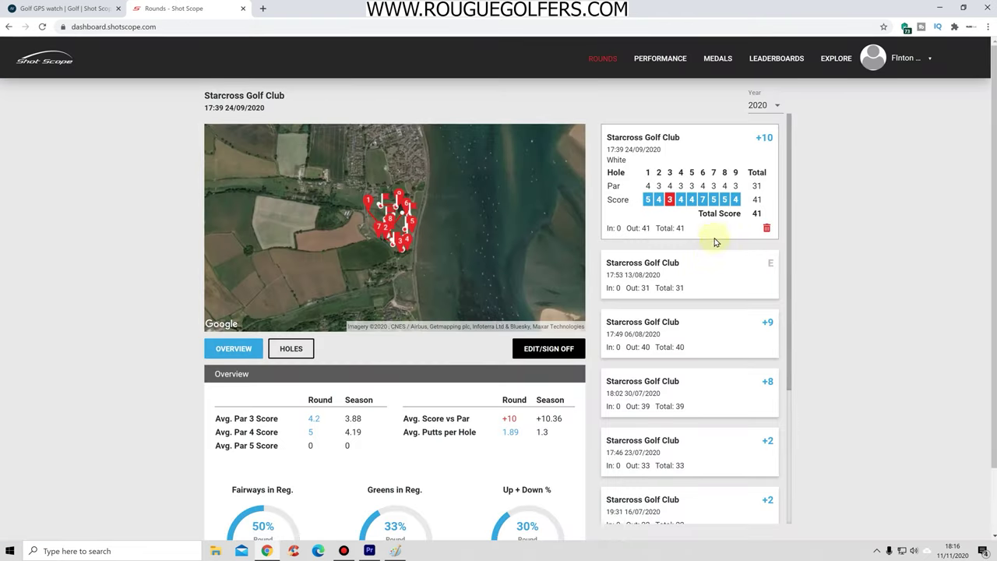
scroll(713, 217, "down", 3)
scroll(712, 218, "up", 2)
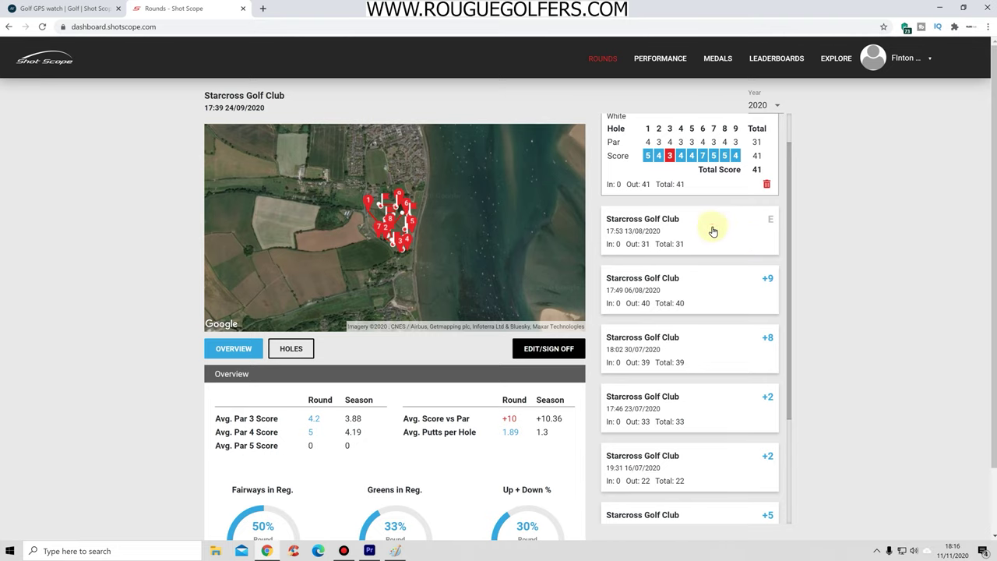
left_click(710, 227)
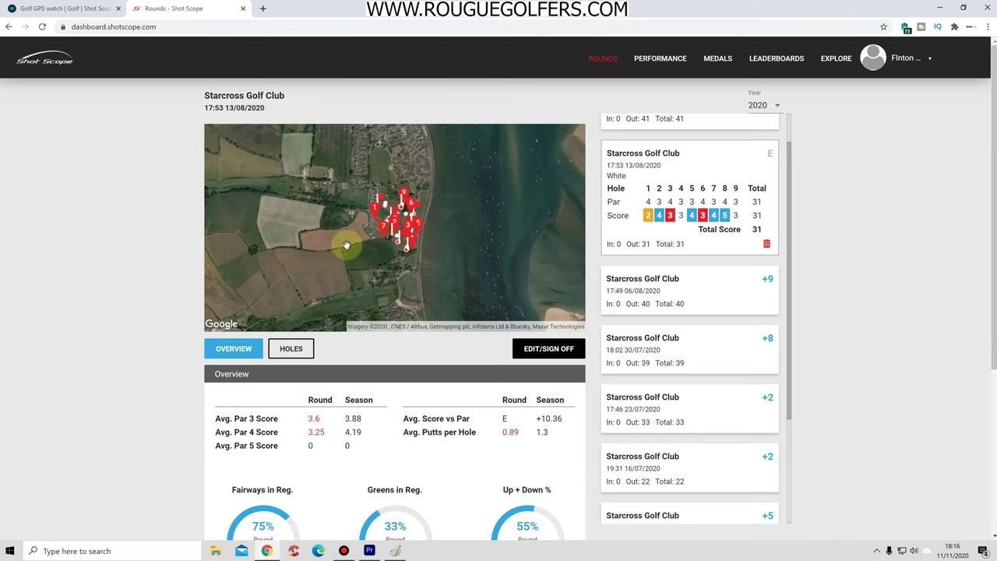
left_click(307, 350)
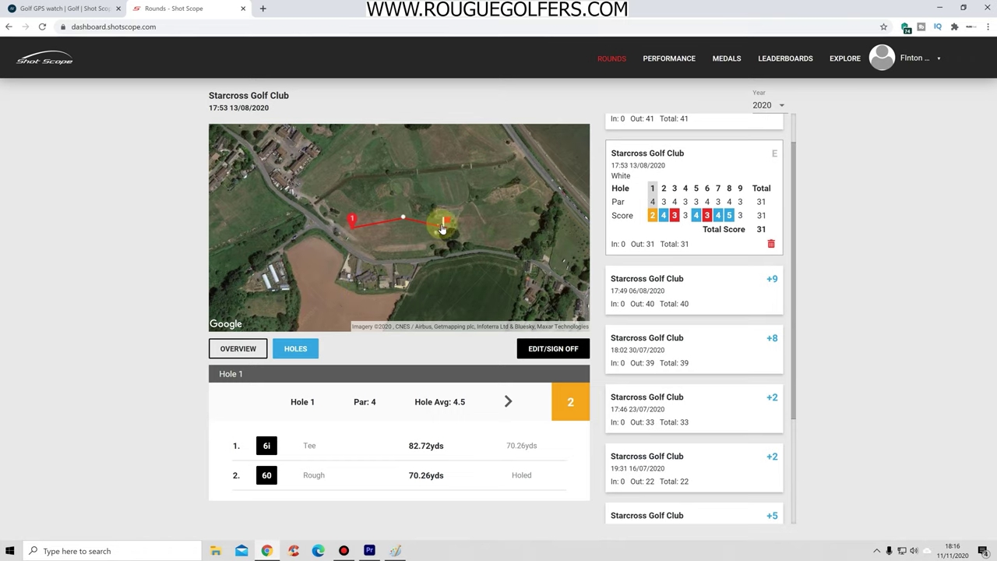
Step through the holes from Hole 1 to Hole 6, the par 4 scored 3.
left_click(507, 403)
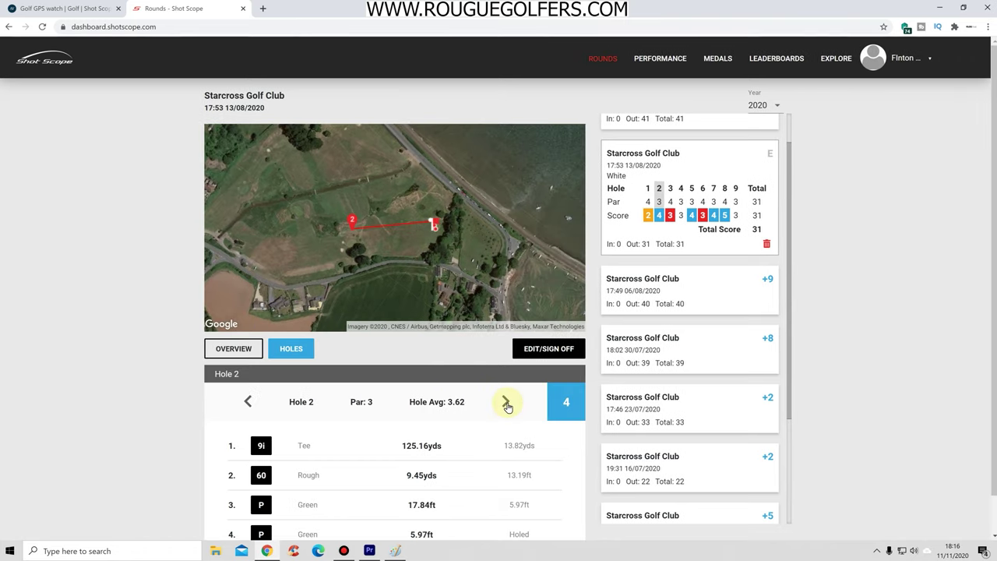
left_click(507, 403)
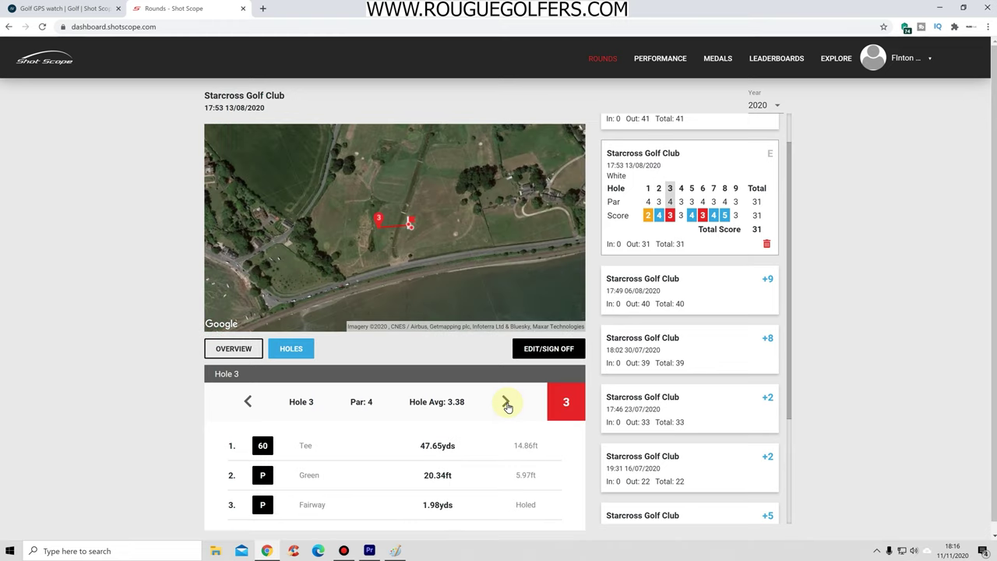
left_click(507, 404)
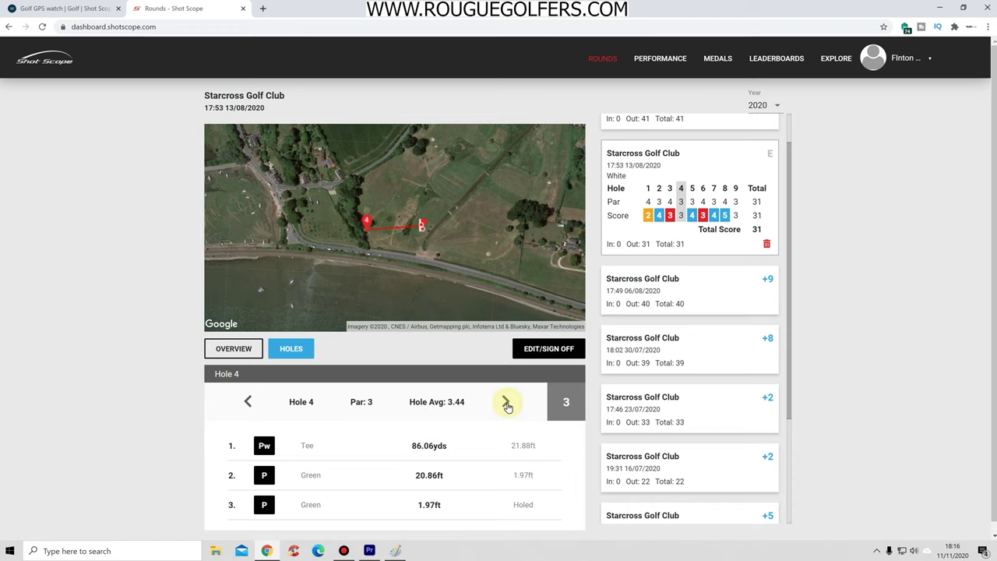
left_click(507, 404)
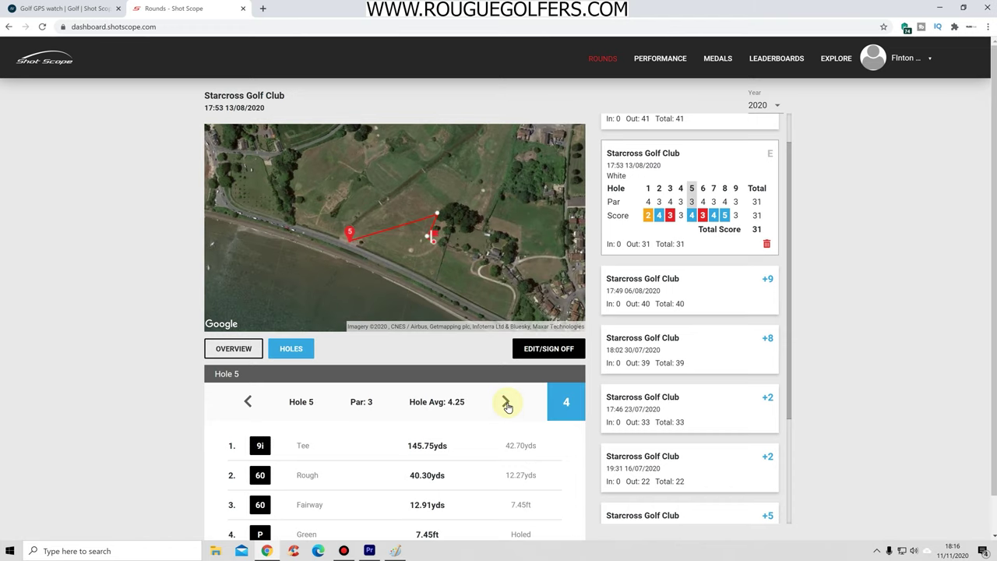
left_click(507, 403)
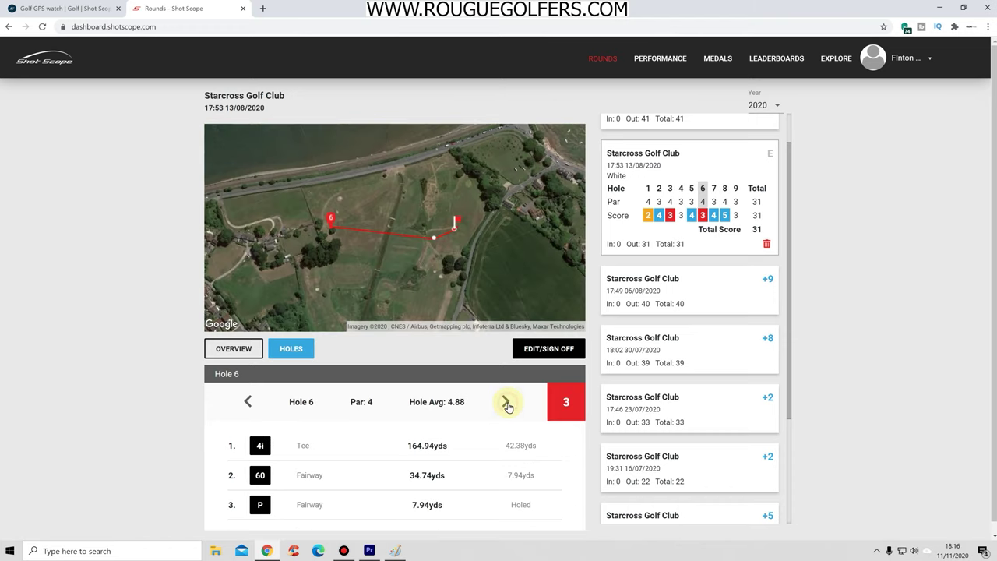
In Edit/Sign Off, confirm handicap 16 and keep White as the tees played.
left_click(538, 351)
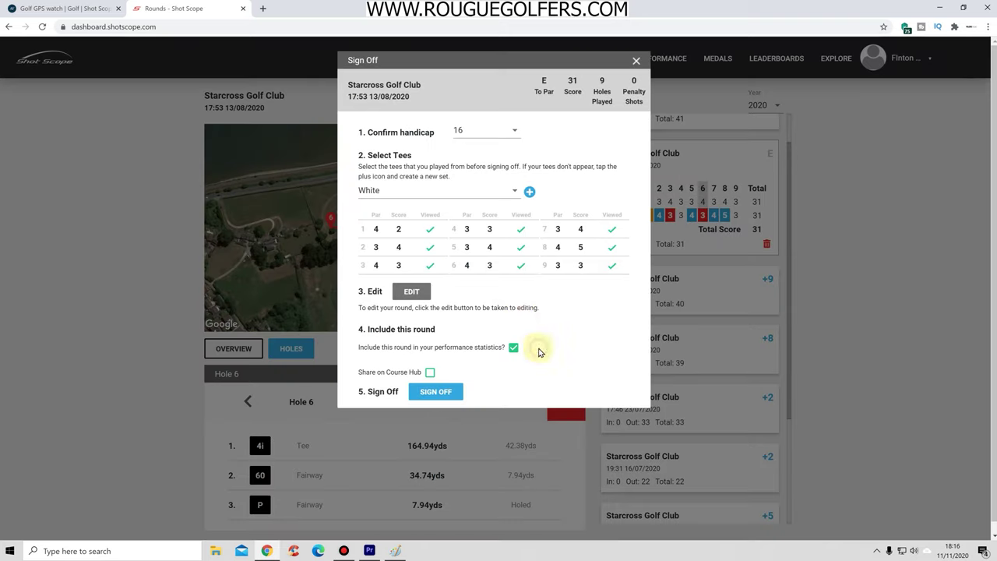
left_click(505, 136)
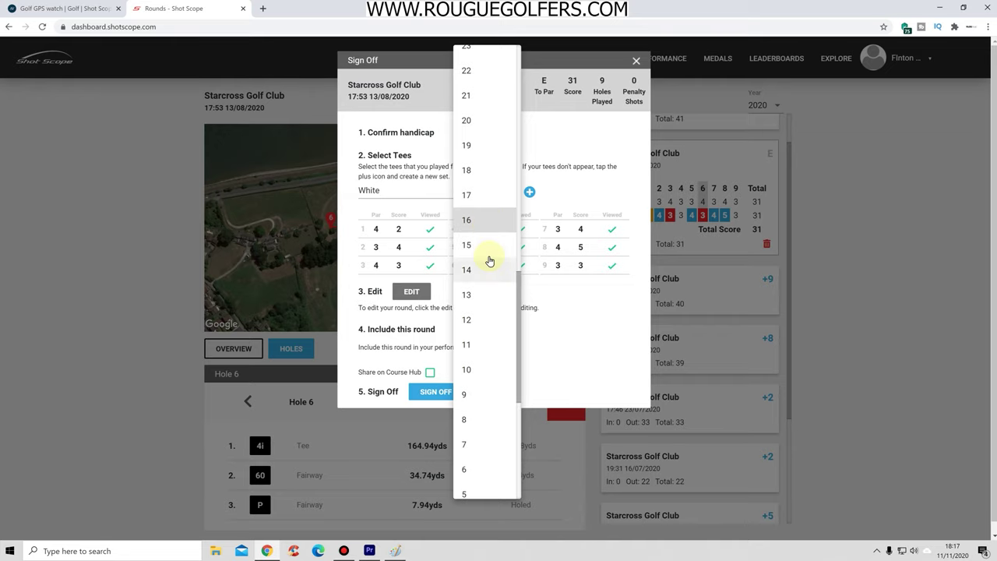
left_click(480, 222)
left_click(601, 153)
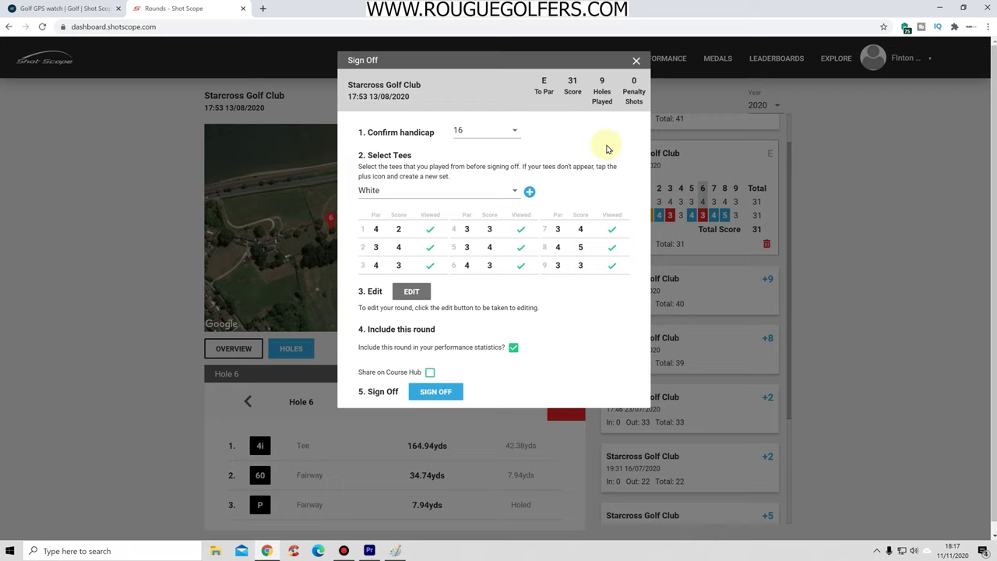
left_click(493, 194)
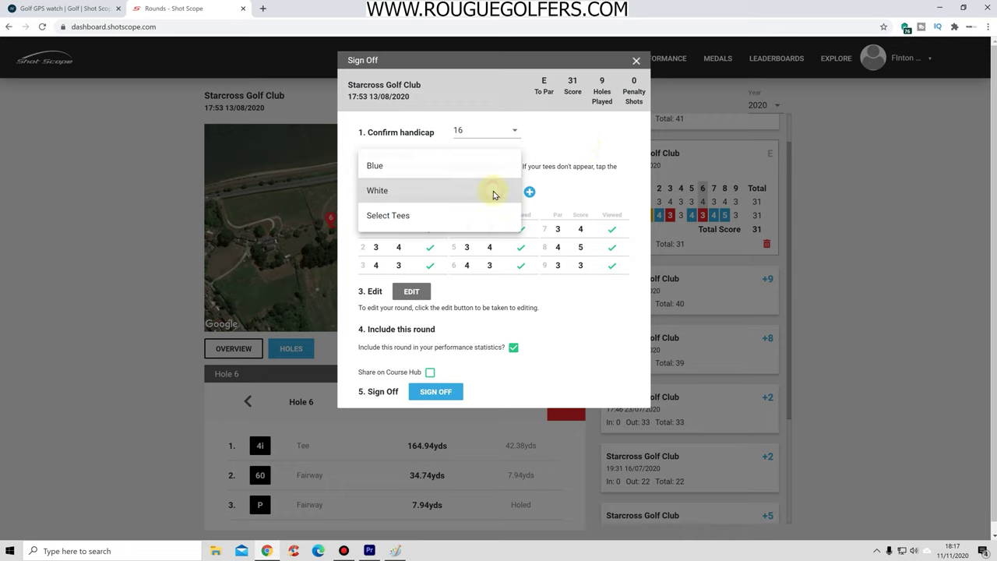
left_click(410, 192)
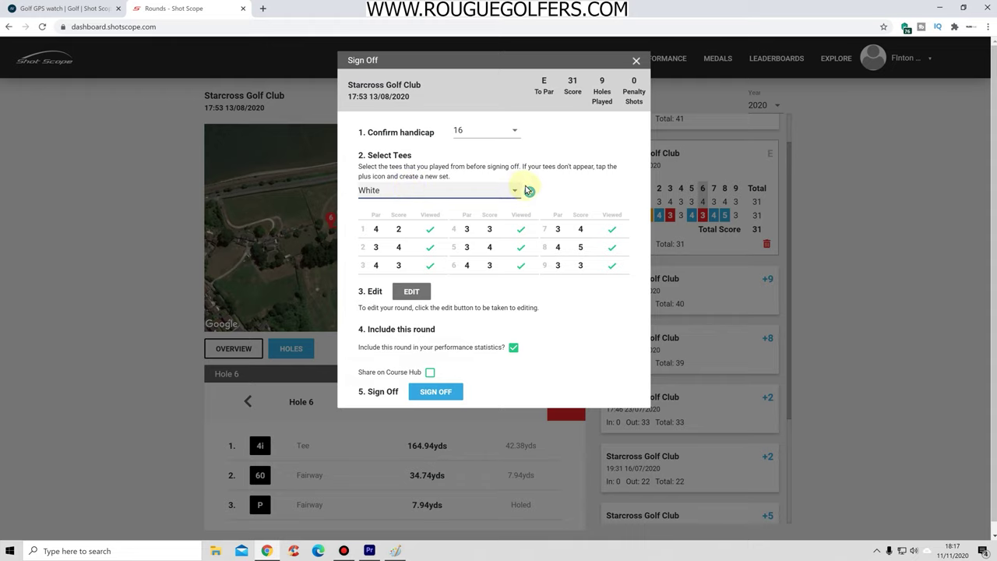
Try the Add Tees form, abandon it, and open the round in the Edit Round page.
left_click(529, 193)
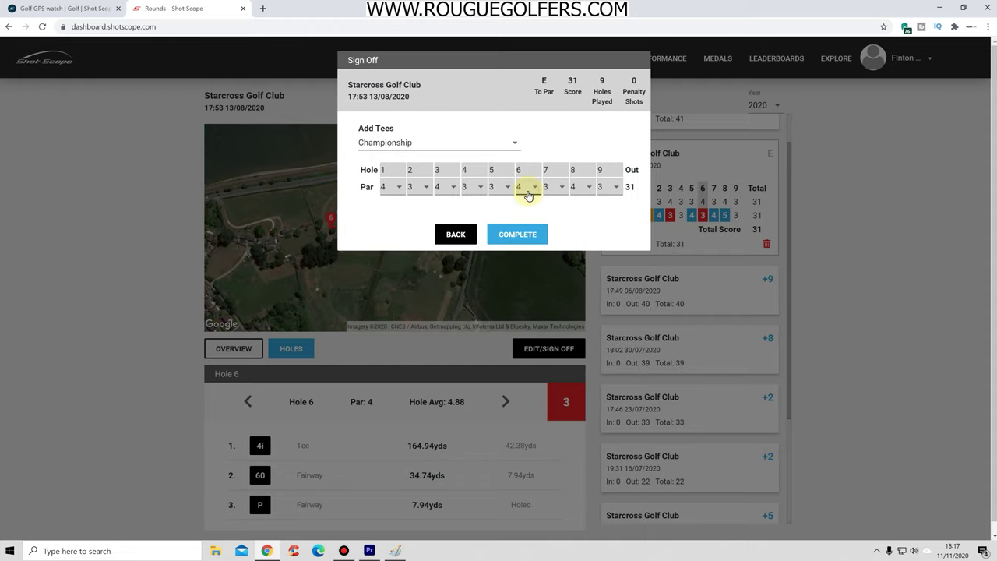
left_click(401, 142)
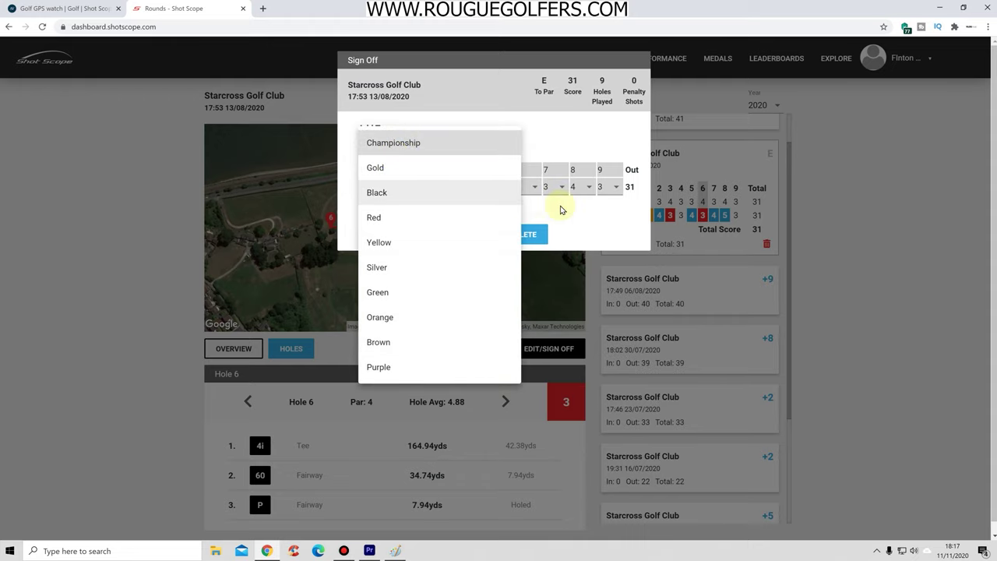
left_click(615, 217)
left_click(452, 234)
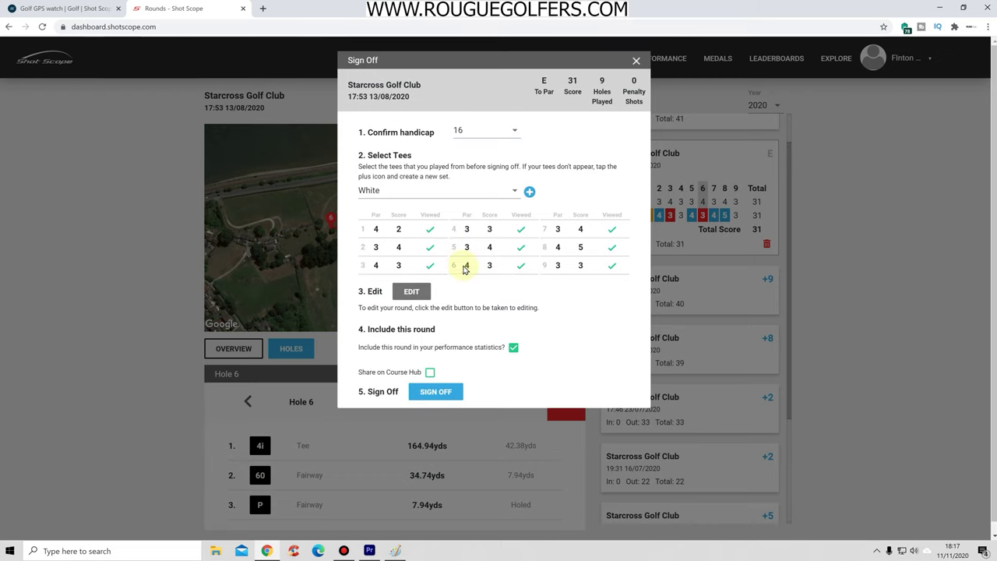
left_click(417, 293)
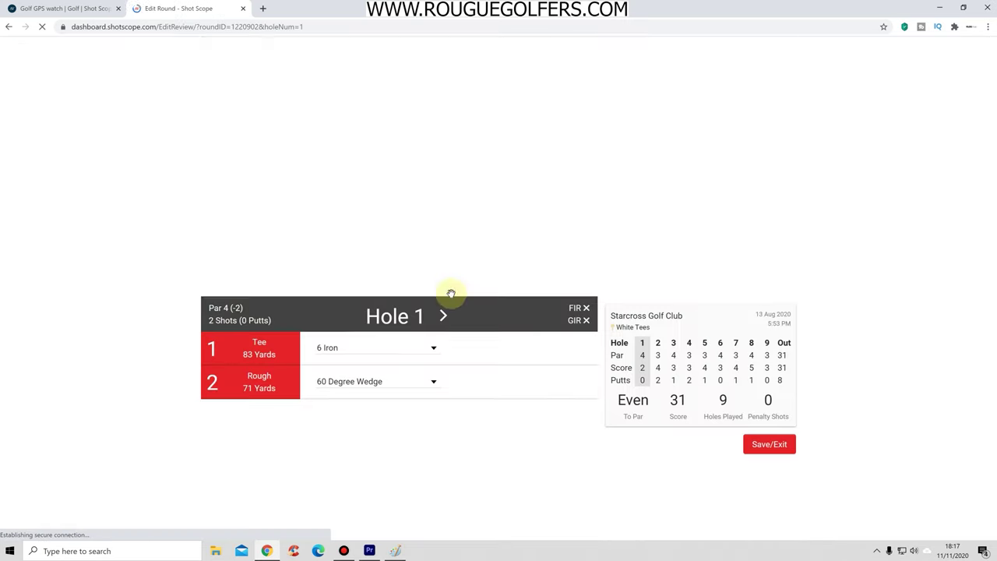
Add a new third shot to Hole 1 after shot 2, placing it on the green.
left_click_drag(662, 160, 635, 123)
mouse_move(655, 157)
left_mouse_down()
mouse_move(599, 211)
mouse_move(647, 158)
left_mouse_up()
left_click(779, 253)
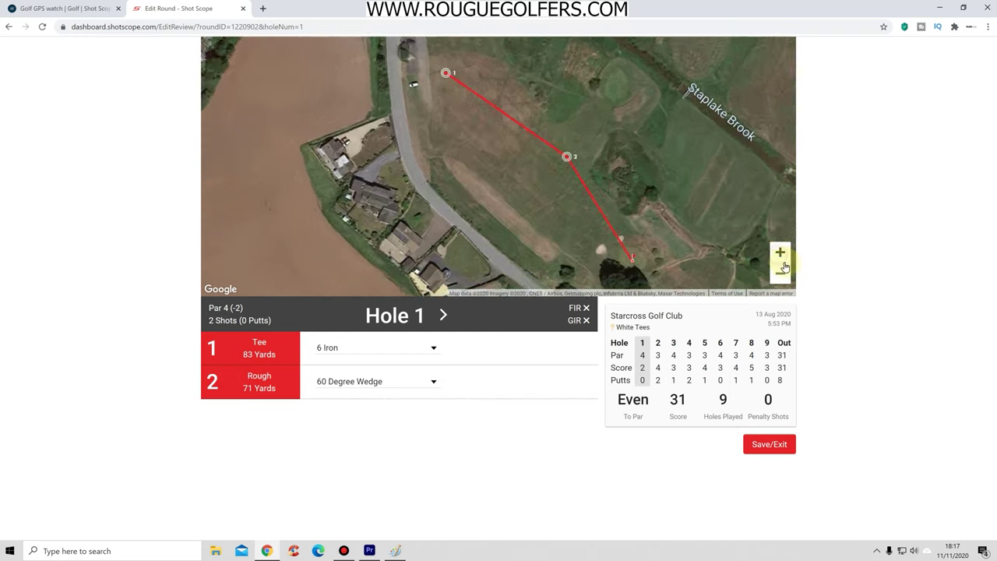
left_click(780, 273)
left_click_drag(661, 223, 639, 220)
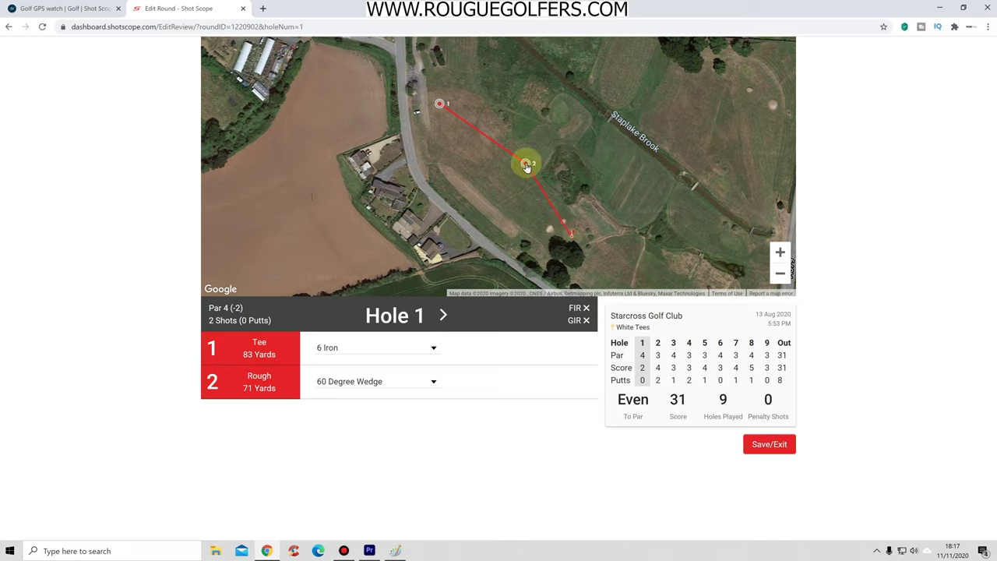
left_click(246, 382)
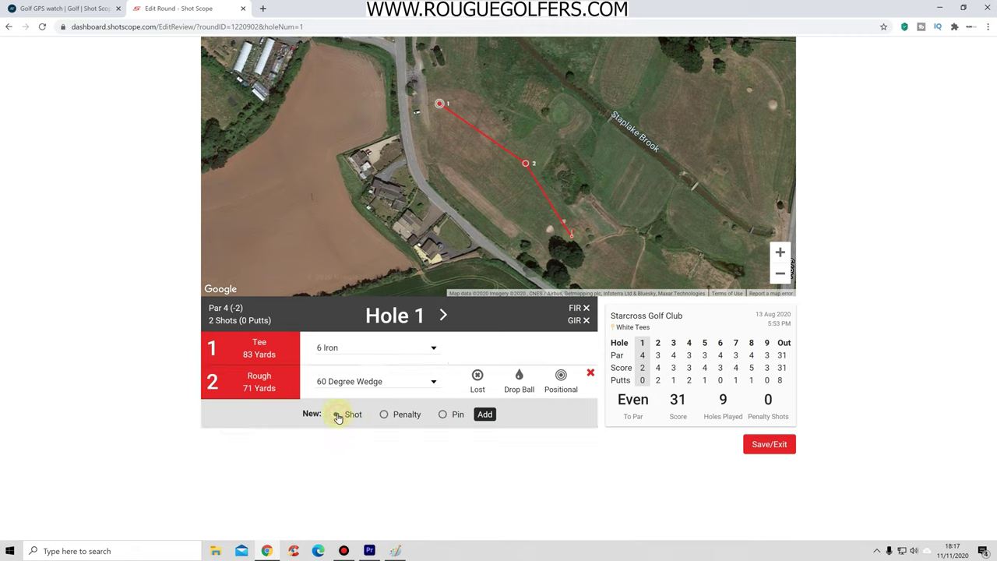
left_click(485, 414)
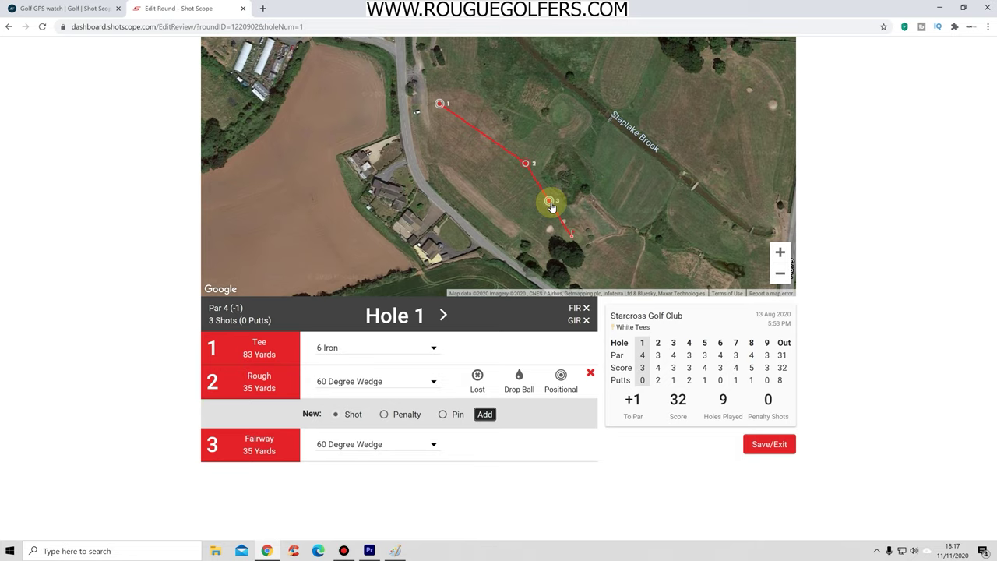
mouse_move(551, 207)
left_mouse_down()
mouse_move(521, 231)
mouse_move(600, 202)
mouse_move(580, 229)
left_mouse_up()
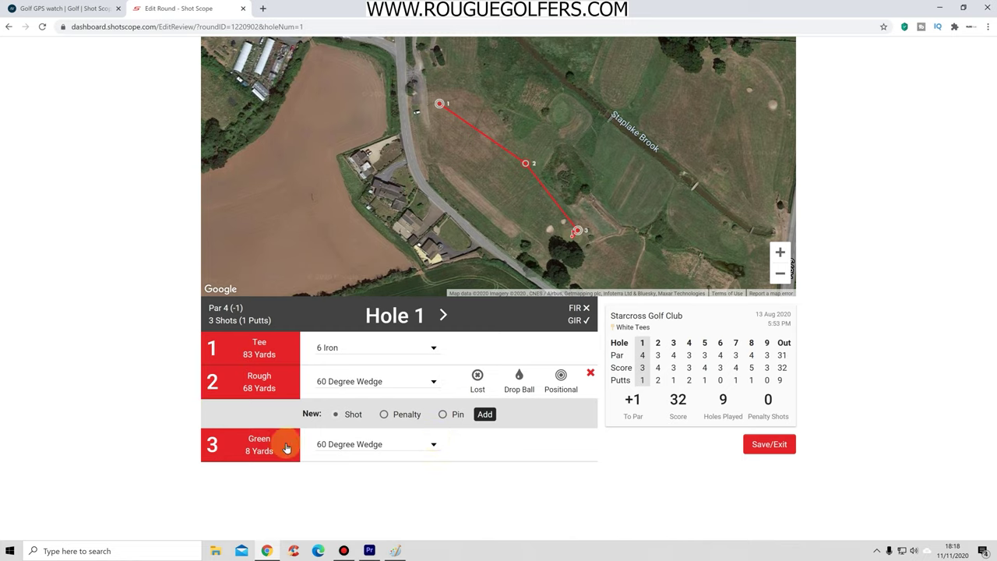
Set the new third shot's club to Putter, bringing the round to 32.
left_click(434, 446)
scroll(389, 405, "up", 3)
scroll(385, 389, "up", 2)
scroll(385, 389, "down", 4)
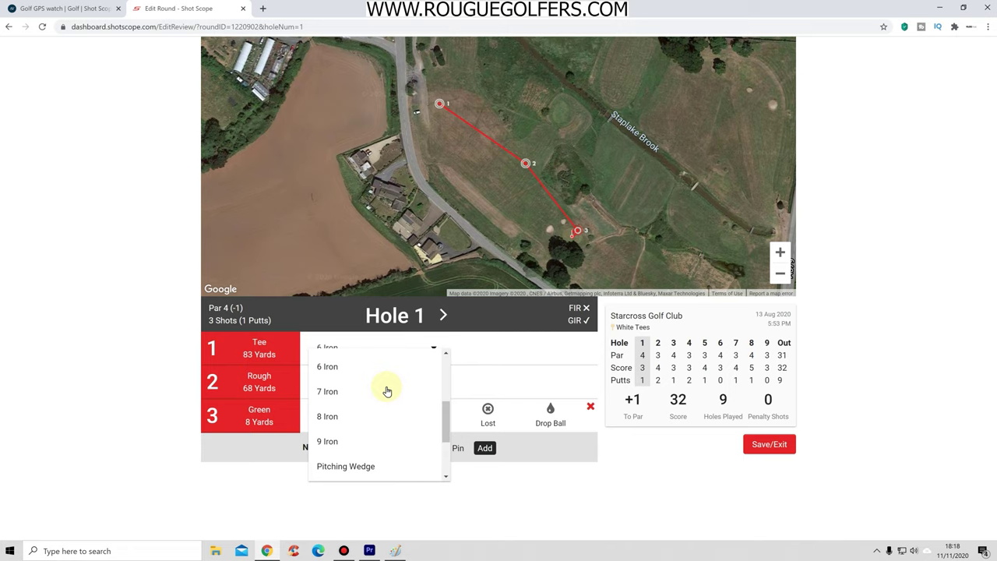
left_click(371, 472)
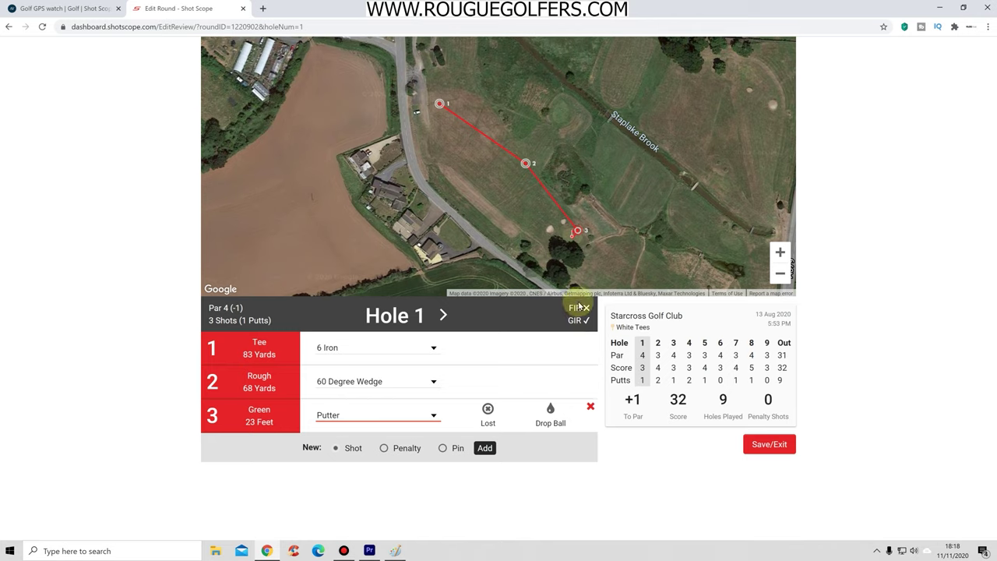
left_click(443, 316)
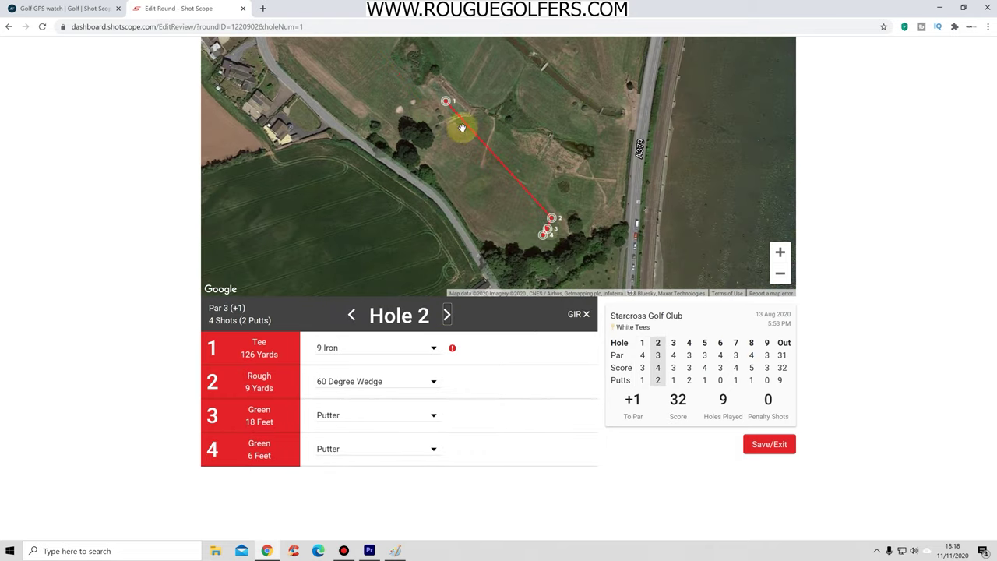
Drag Hole 2's first shot into the rough so it reads Rough, 122 Yards instead of Tee, 126.
mouse_move(452, 350)
left_click_drag(446, 103, 415, 149)
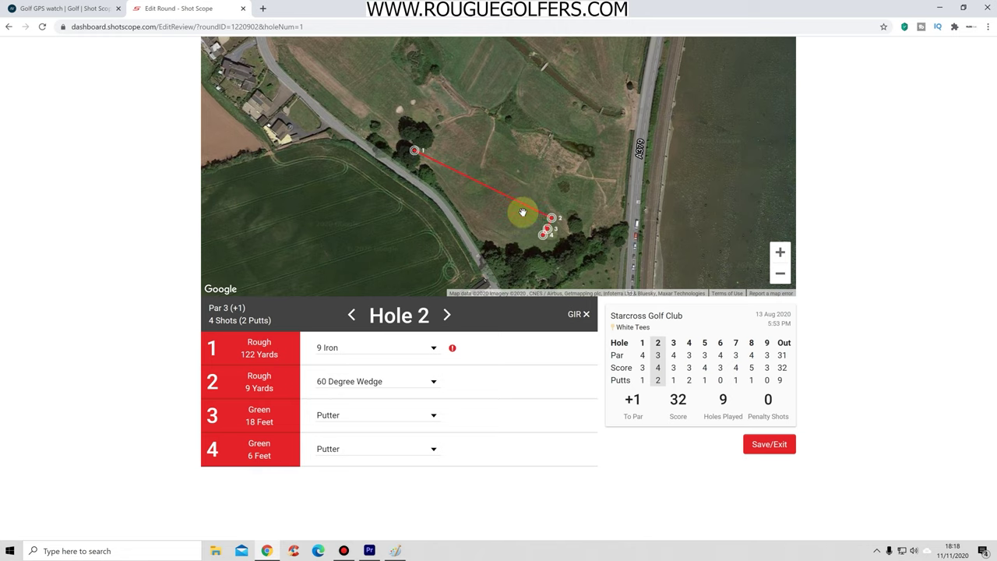
left_click(780, 252)
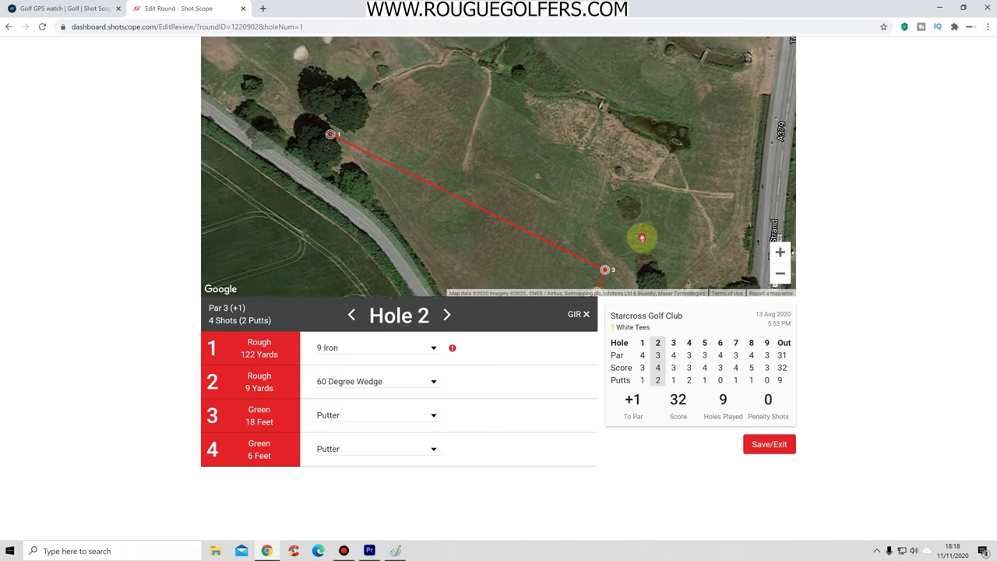
left_click_drag(642, 237, 600, 153)
left_click(781, 273)
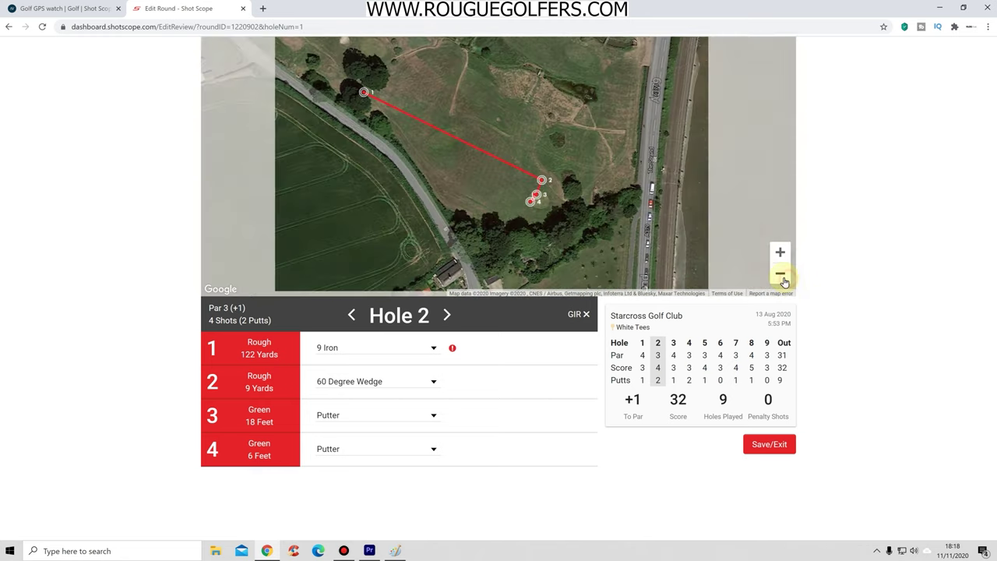
On Hole 3, add a missing tee shot and place it down by the tee.
left_click(447, 315)
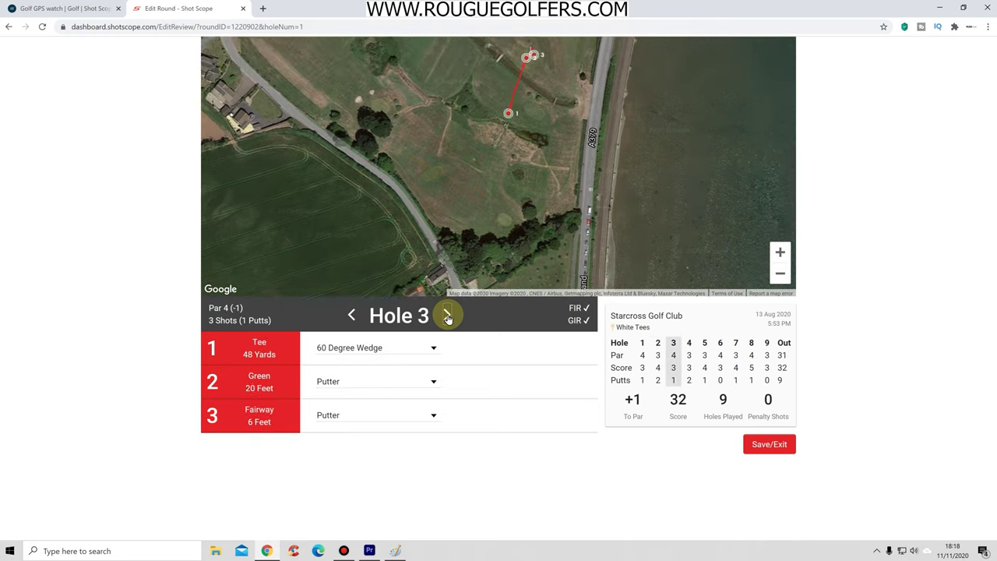
mouse_move(523, 140)
left_mouse_down()
mouse_move(519, 169)
mouse_move(517, 149)
left_mouse_up()
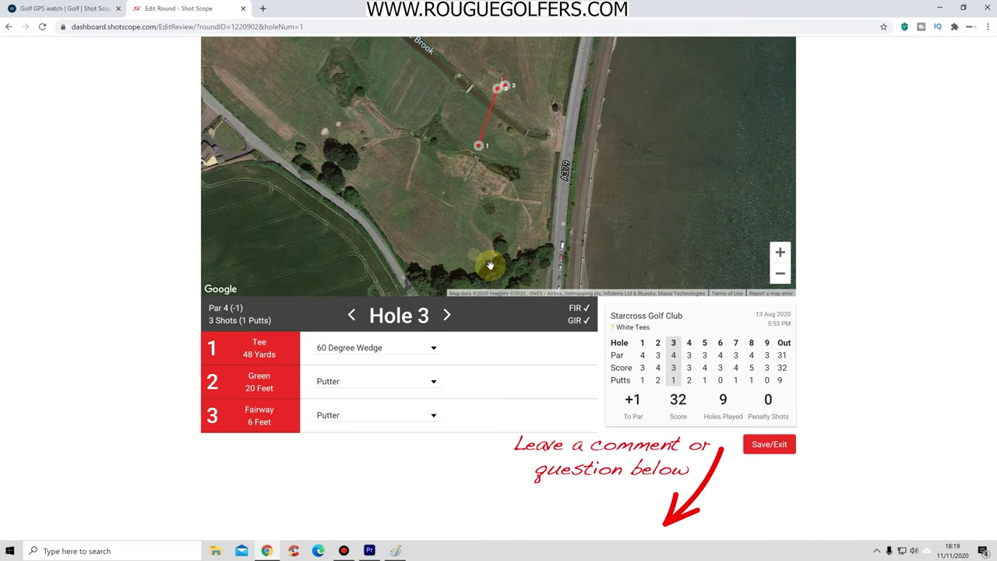
left_click(478, 148)
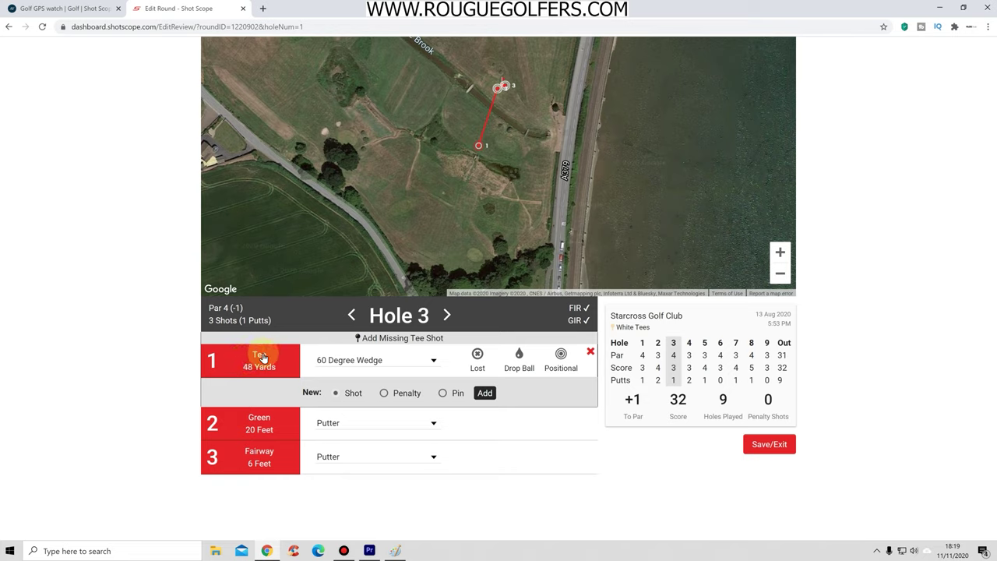
left_click(397, 339)
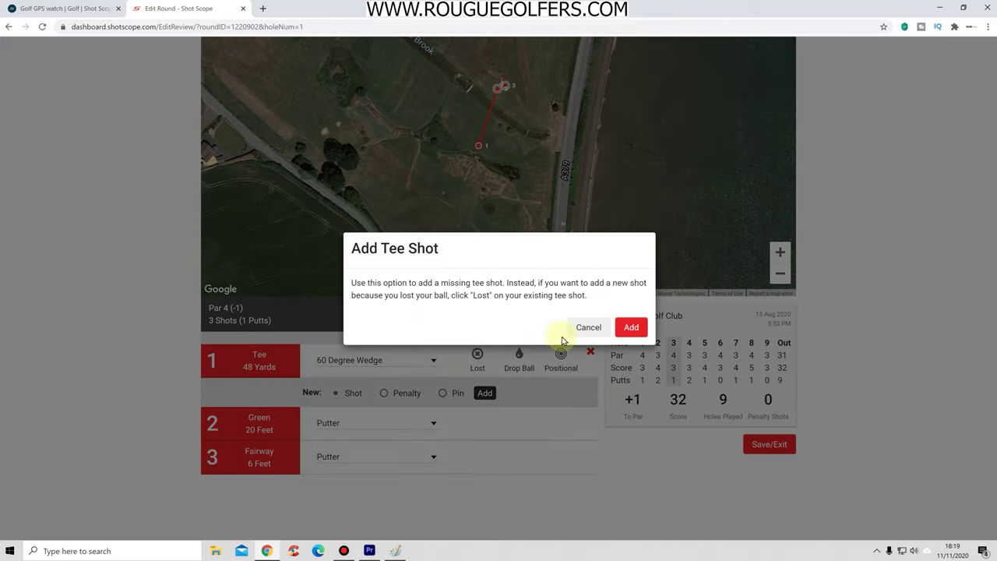
left_click(633, 328)
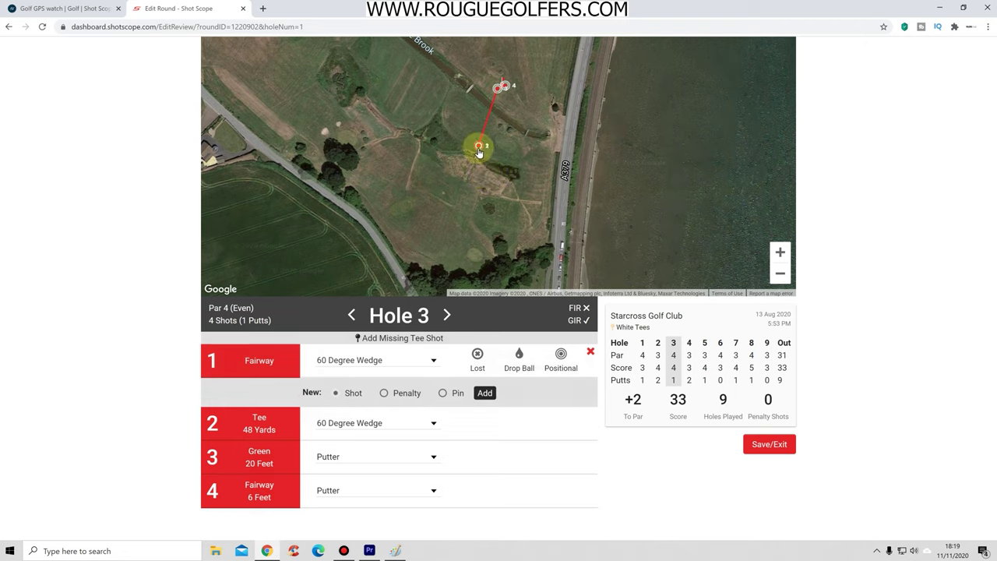
mouse_move(478, 158)
left_mouse_down()
mouse_move(472, 268)
mouse_move(475, 248)
left_mouse_up()
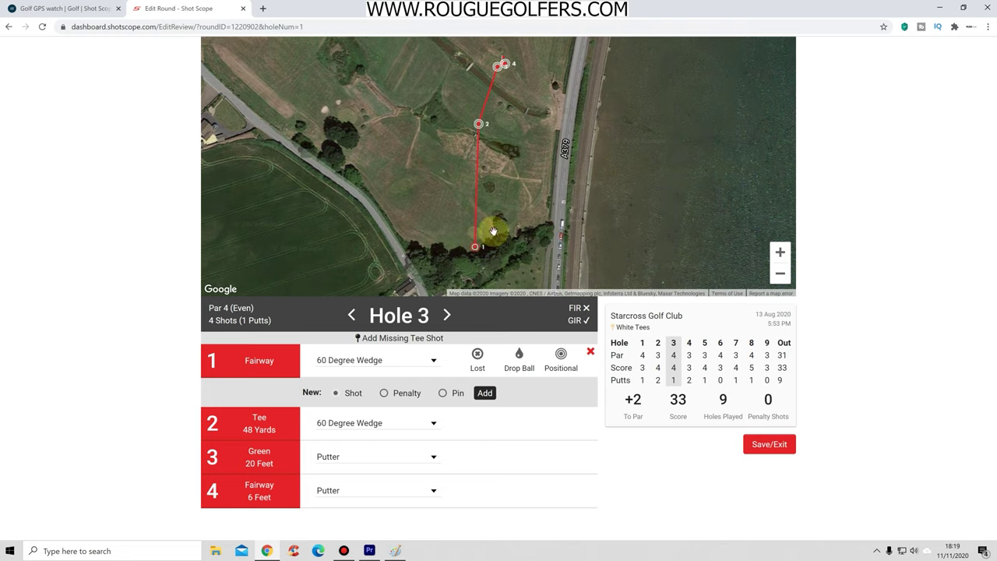
Set Hole 3's new first shot to 8 Iron, reading Fairway, 98 Yards.
left_click(430, 362)
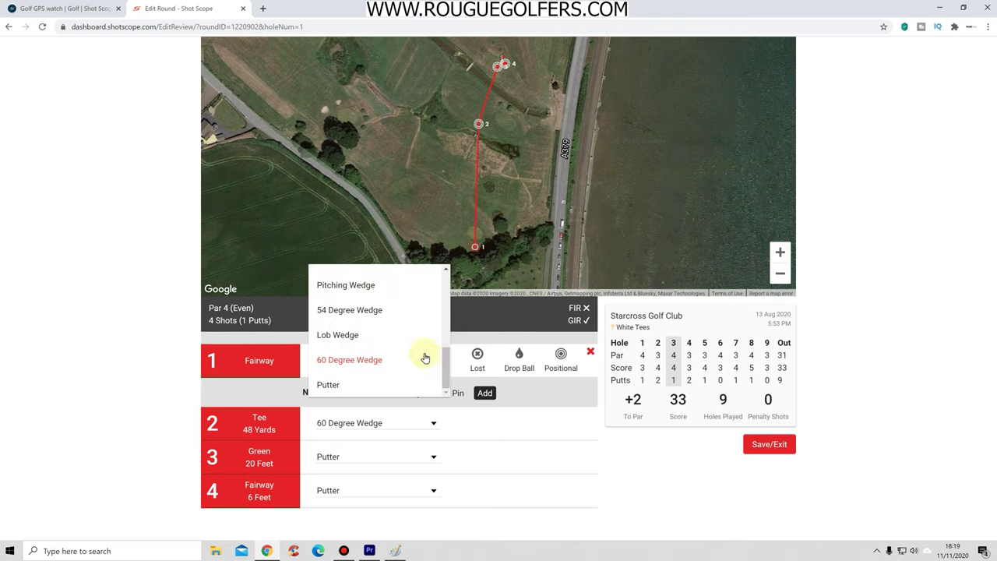
scroll(392, 333, "up", 2)
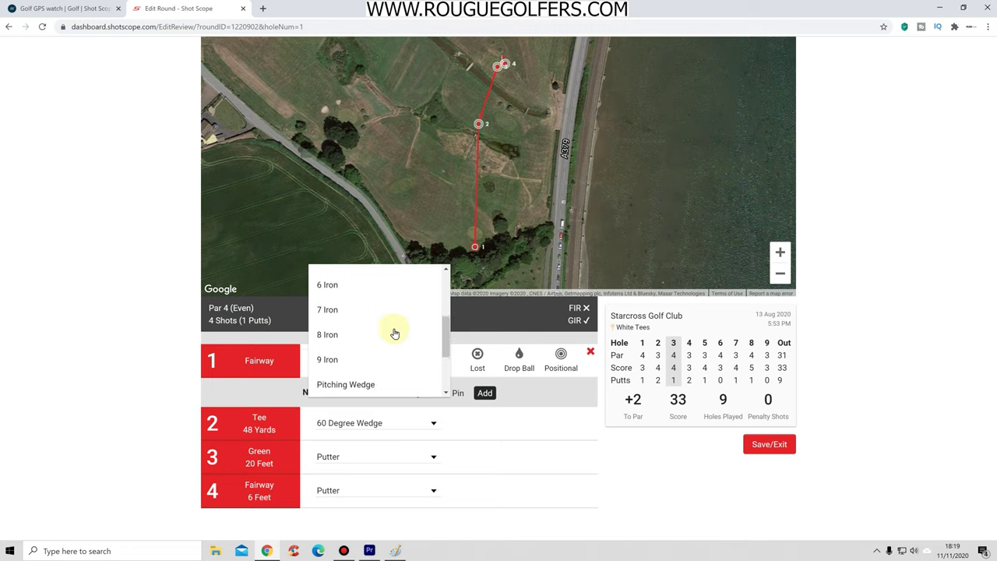
left_click(328, 340)
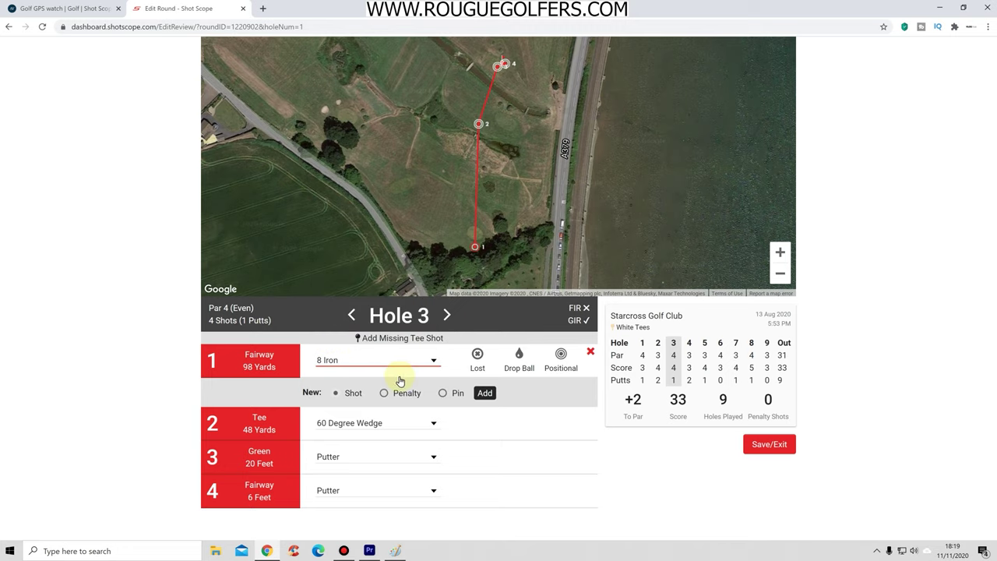
scroll(515, 105, "up", 1)
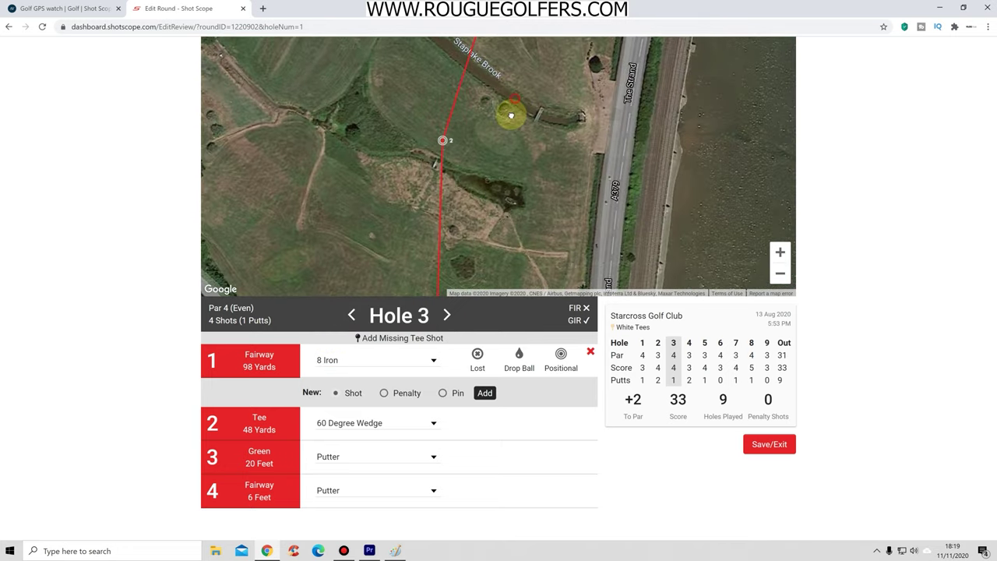
left_click_drag(509, 111, 504, 172)
left_click_drag(516, 209, 521, 145)
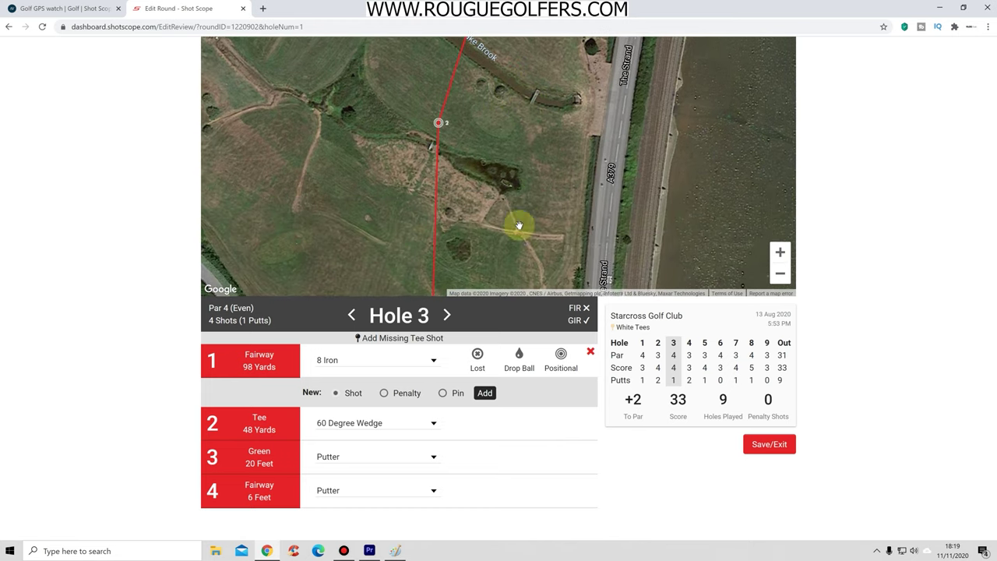
left_click_drag(516, 223, 511, 103)
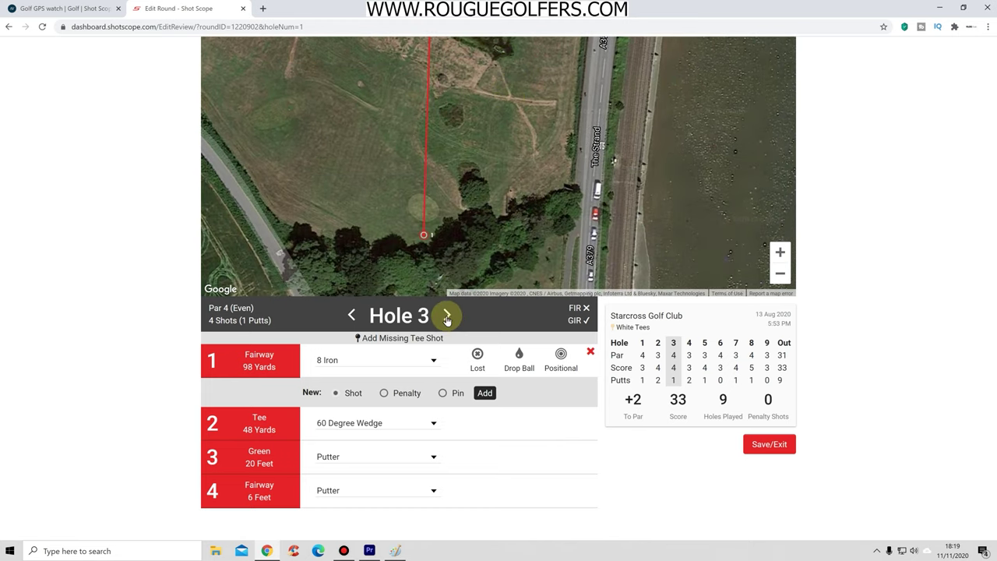
On Hole 4, mark the tee shot as a lost ball.
left_click(446, 315)
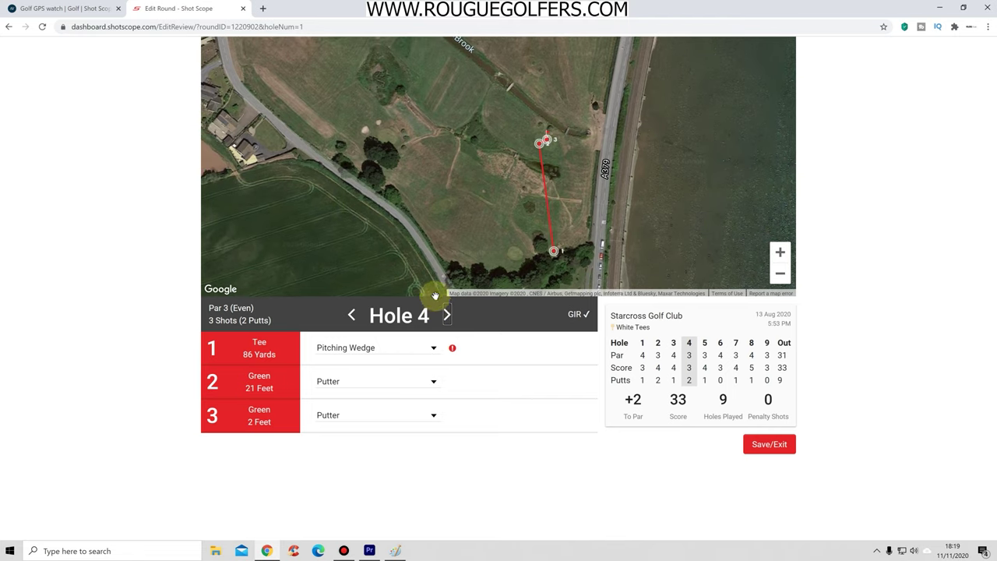
left_click_drag(568, 174, 517, 178)
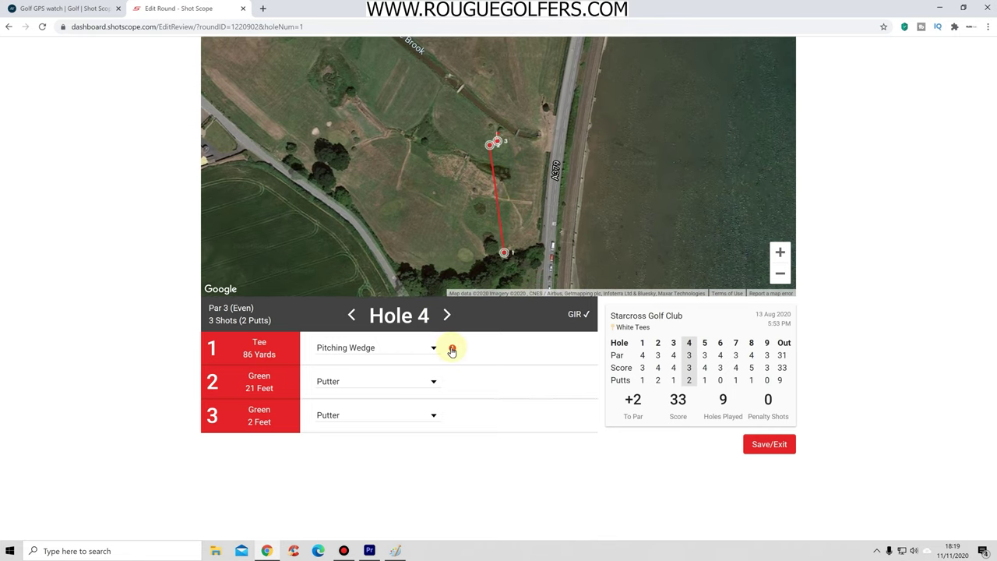
mouse_move(451, 352)
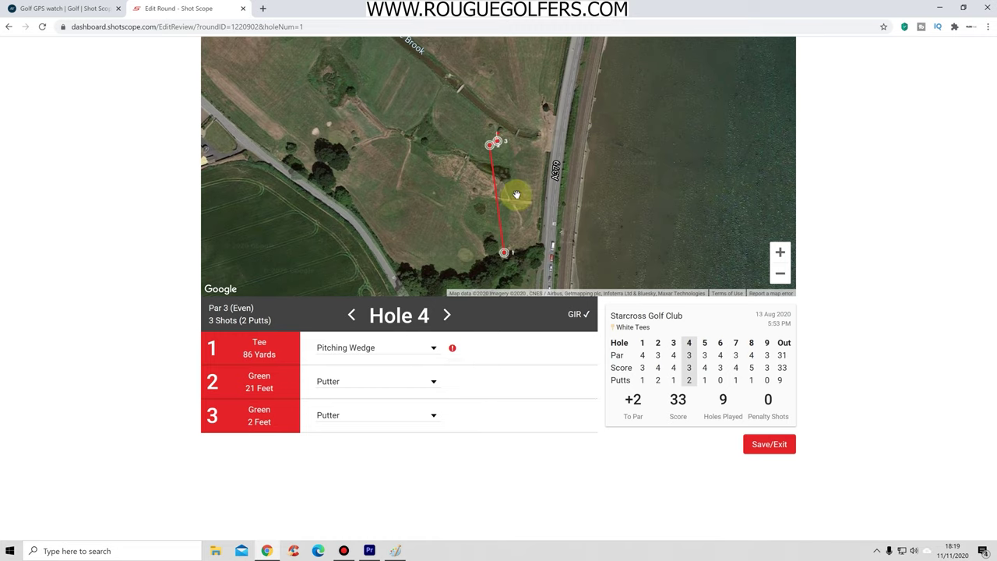
left_click(779, 252)
left_click_drag(521, 163, 483, 83)
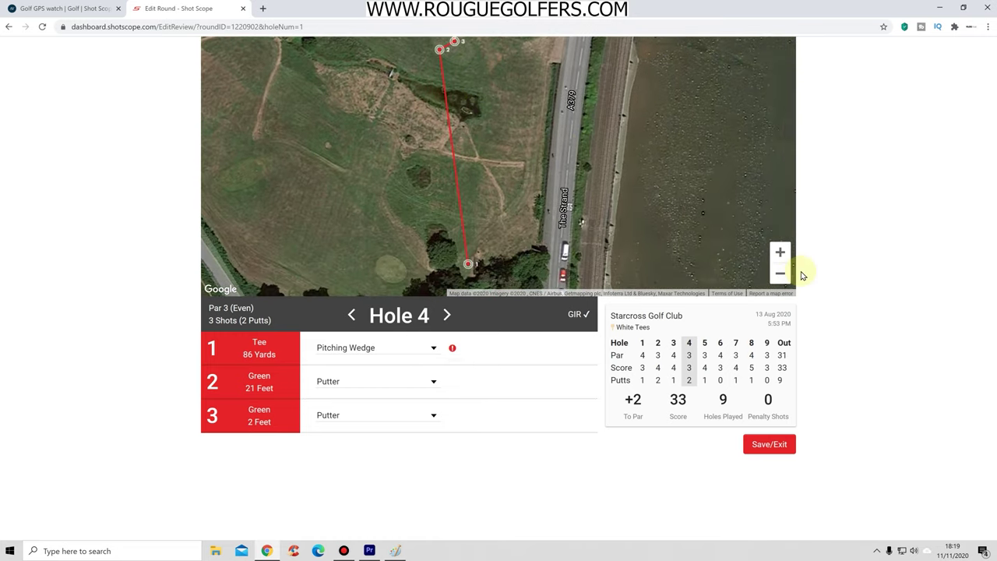
left_click_drag(527, 168, 556, 190)
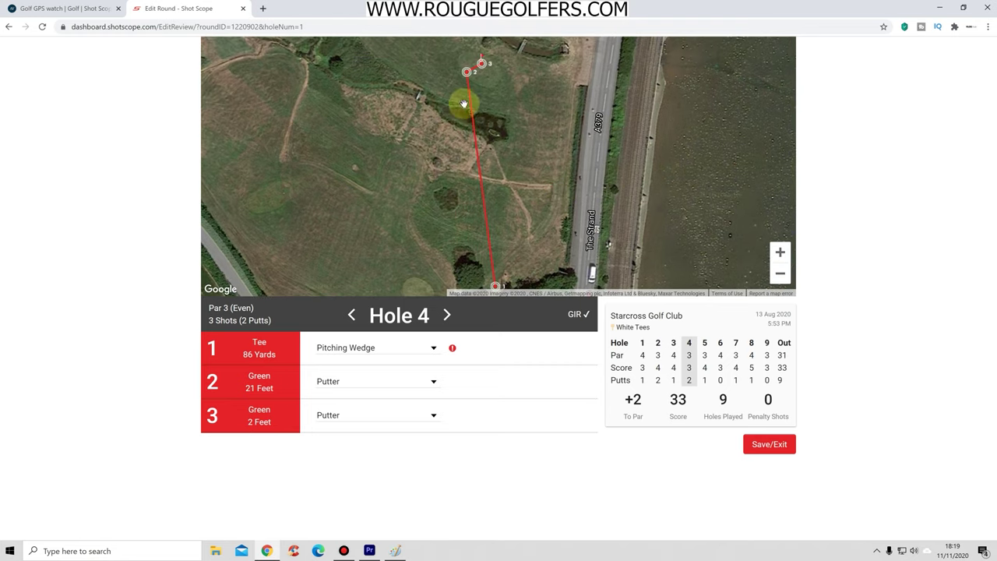
left_click(778, 276)
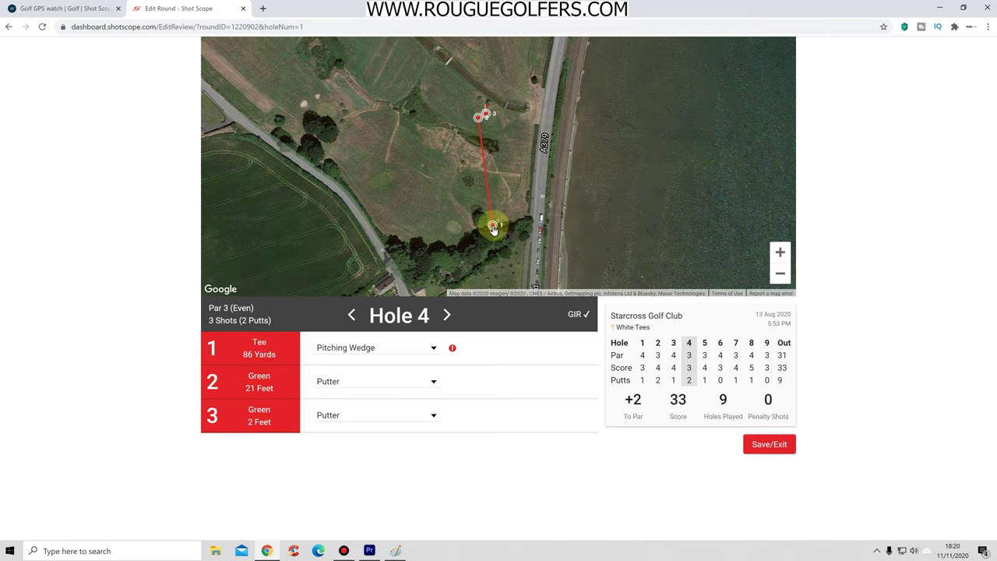
left_click(493, 226)
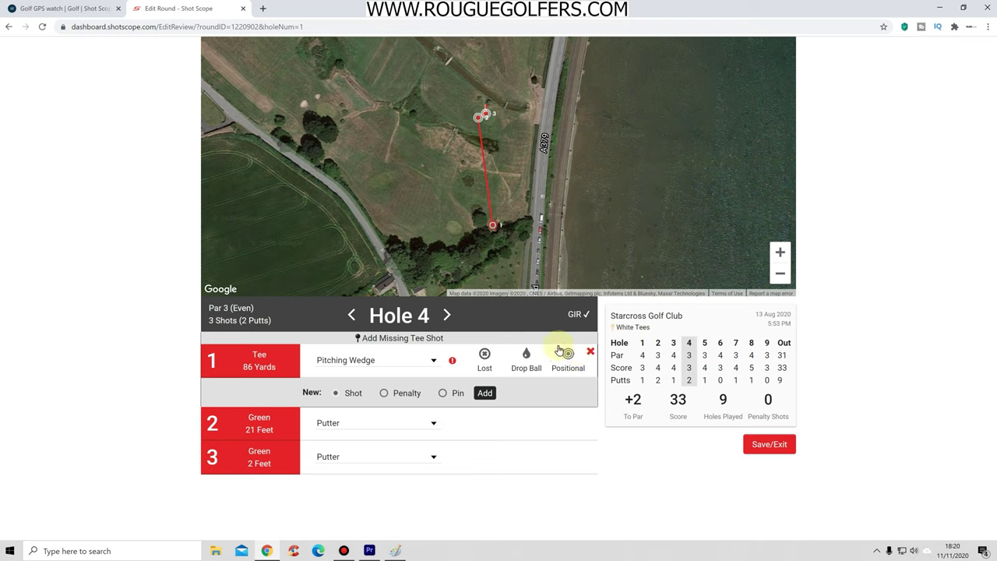
left_click(484, 356)
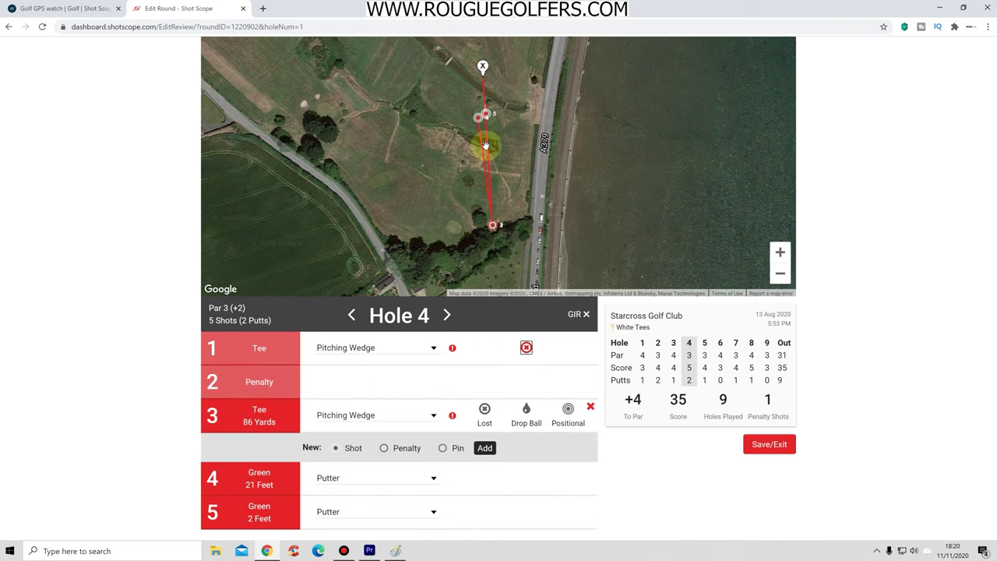
Place the lost ball over the water and collapse the tee shot and penalty rows.
mouse_move(482, 67)
left_mouse_down()
mouse_move(643, 188)
mouse_move(628, 116)
mouse_move(618, 208)
left_mouse_up()
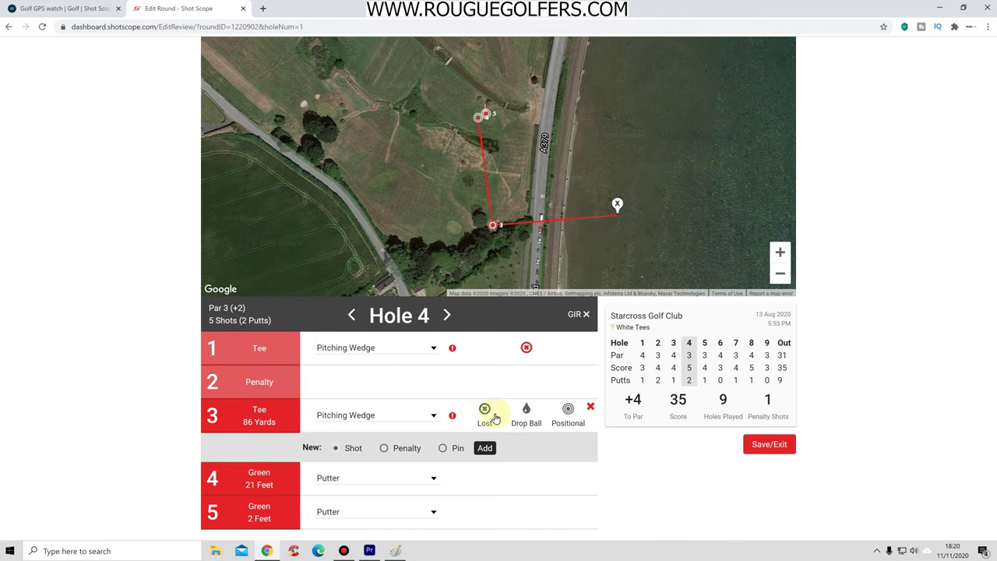
left_click(527, 348)
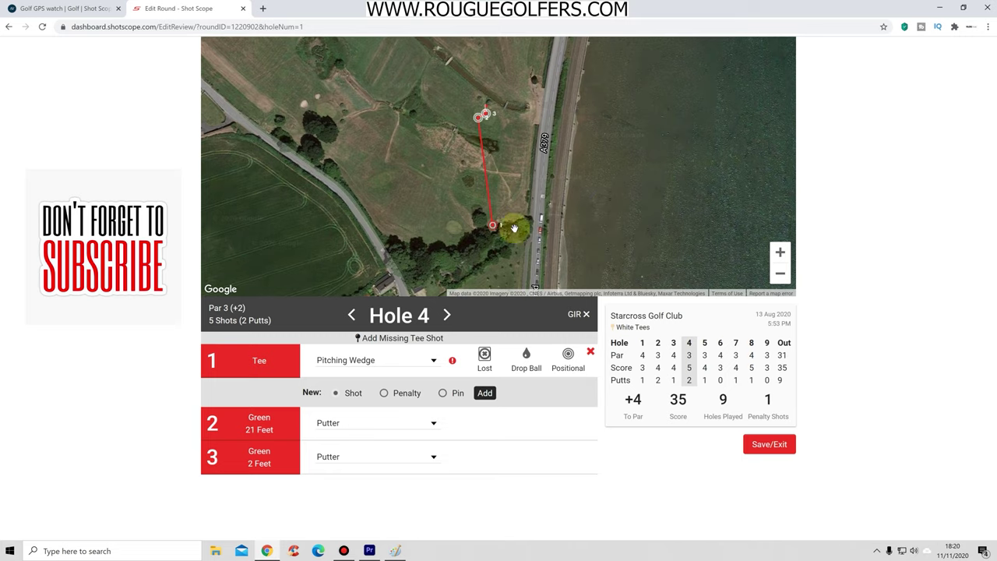
left_click(446, 316)
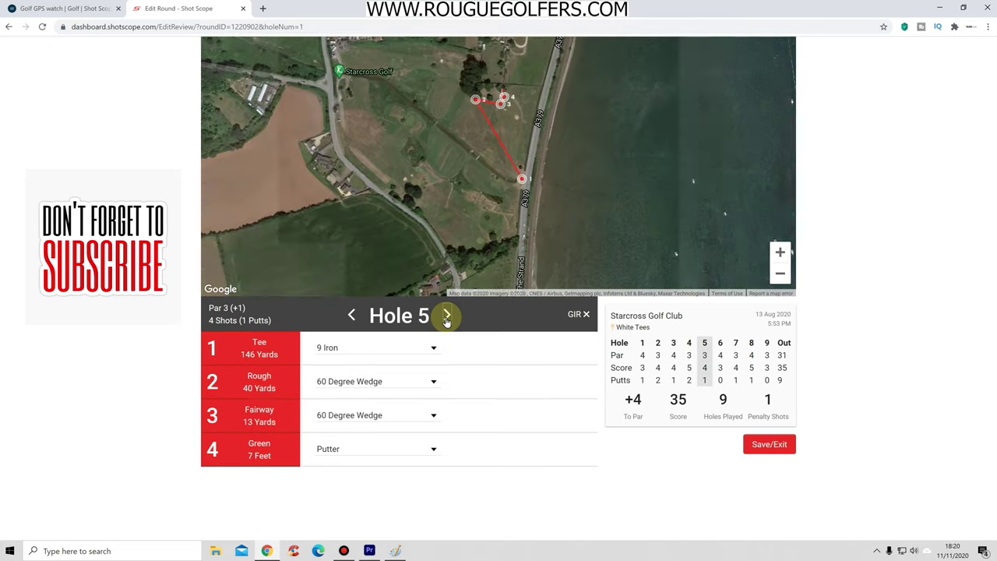
Inspect Hole 5's shots on the map and review shot 1's editing options.
left_click(780, 252)
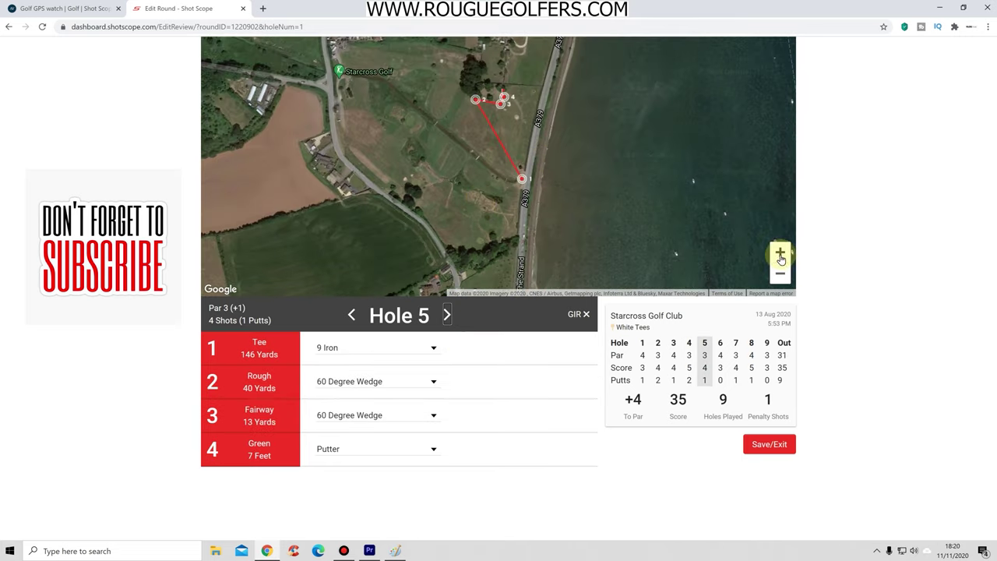
left_click_drag(629, 162, 639, 194)
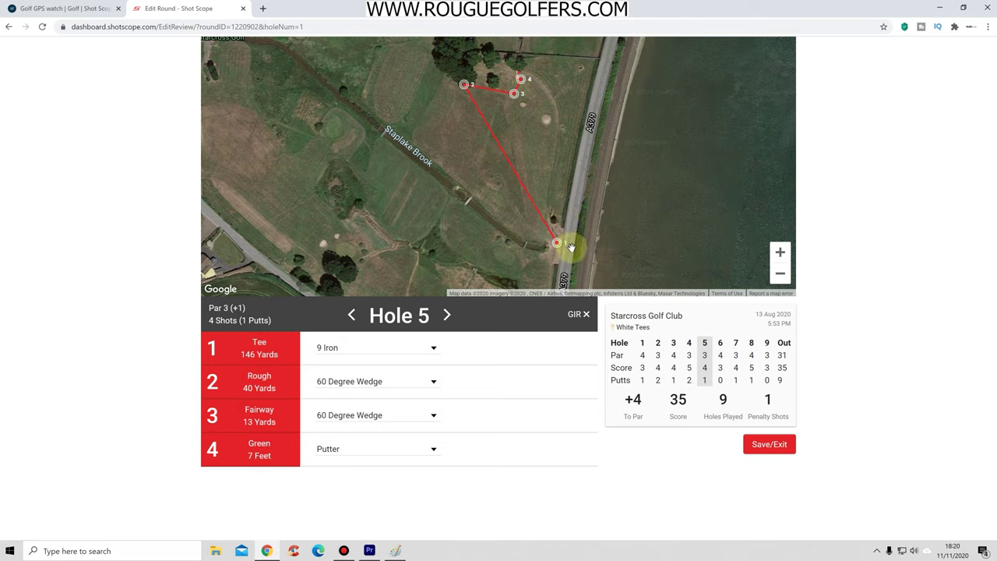
left_click(235, 347)
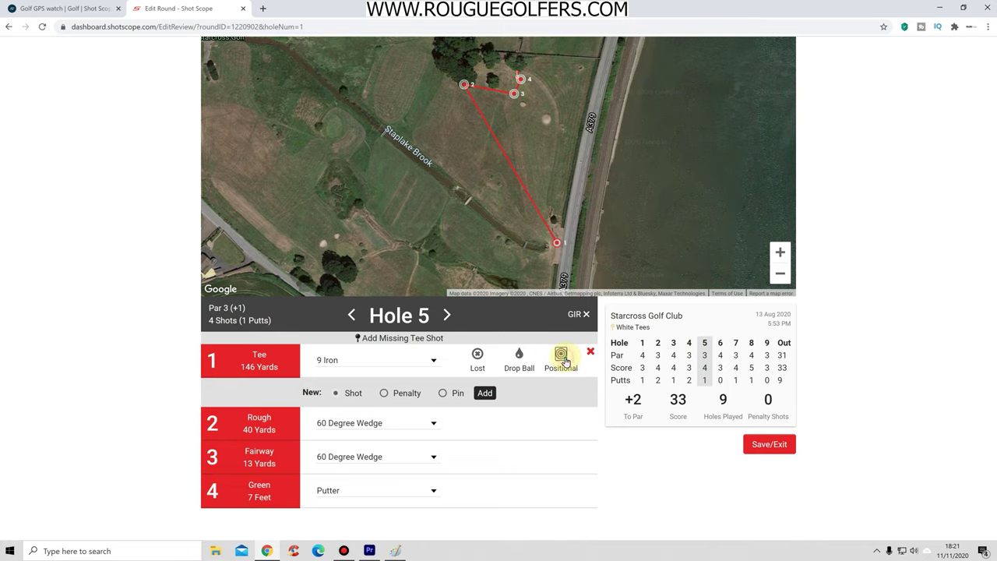
Check Hole 6's 4 Iron, 60 Degree Wedge and Putter shots on the map.
left_click(447, 315)
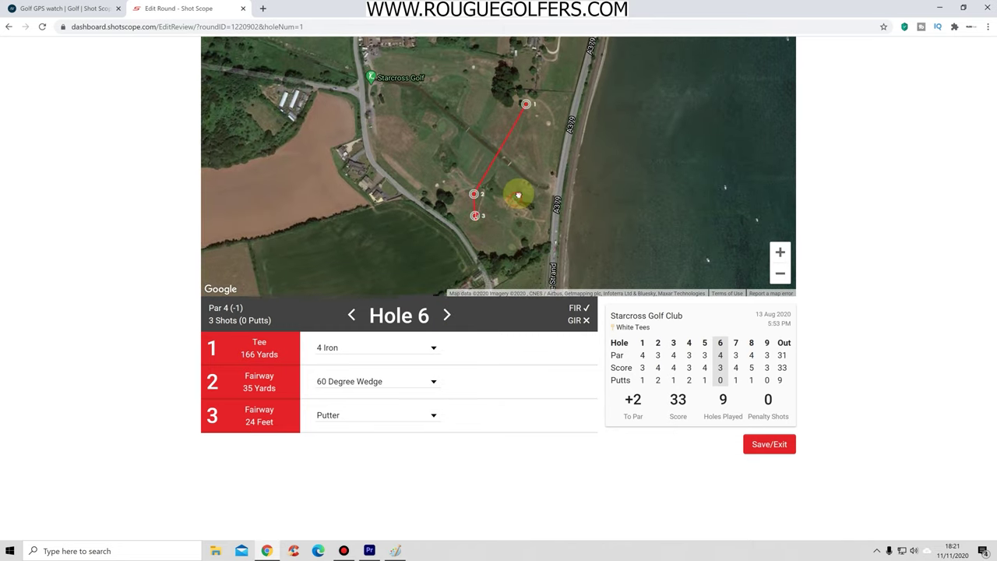
left_click(779, 251)
left_click_drag(555, 185, 609, 201)
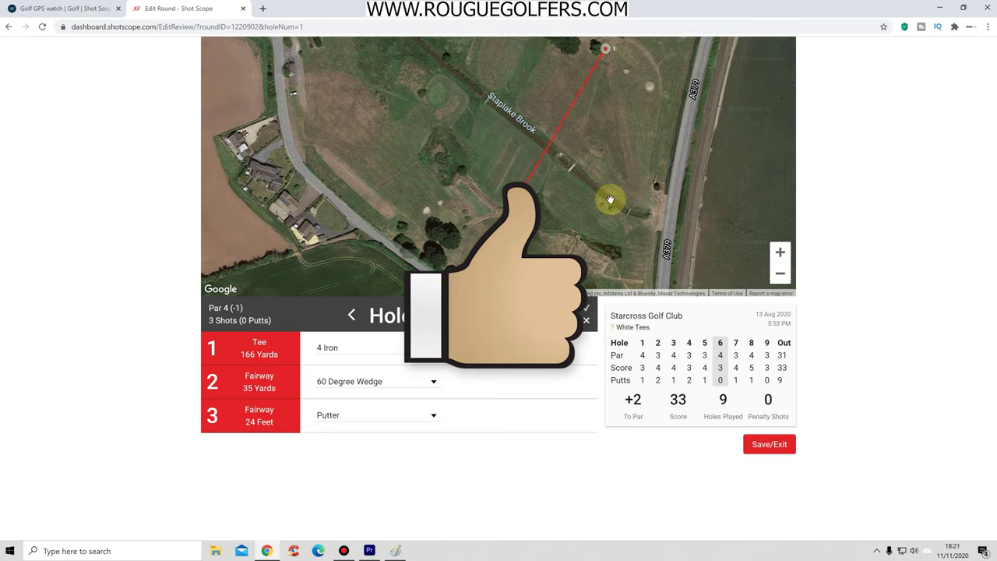
left_click(779, 272)
left_click(781, 255)
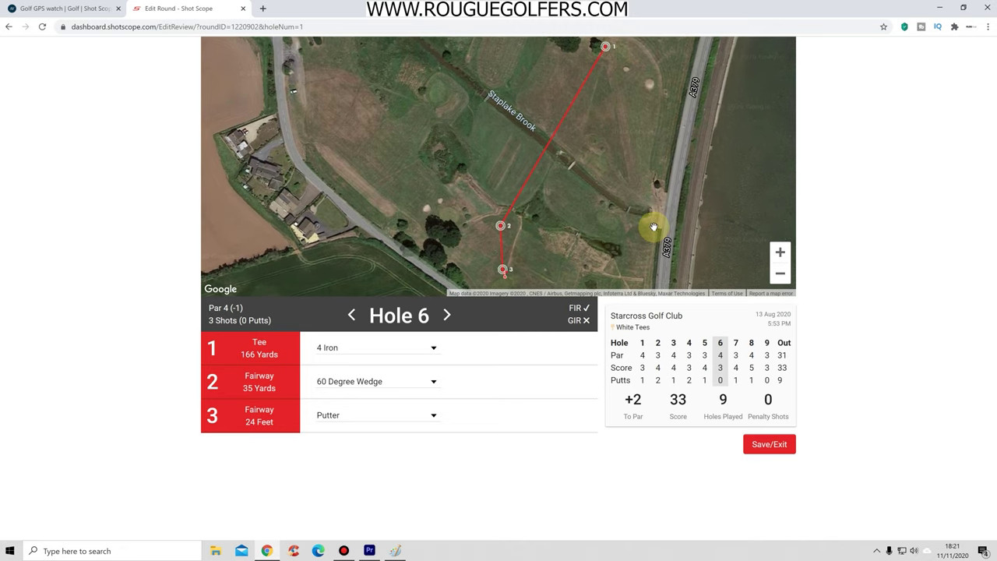
left_click_drag(624, 228, 615, 238)
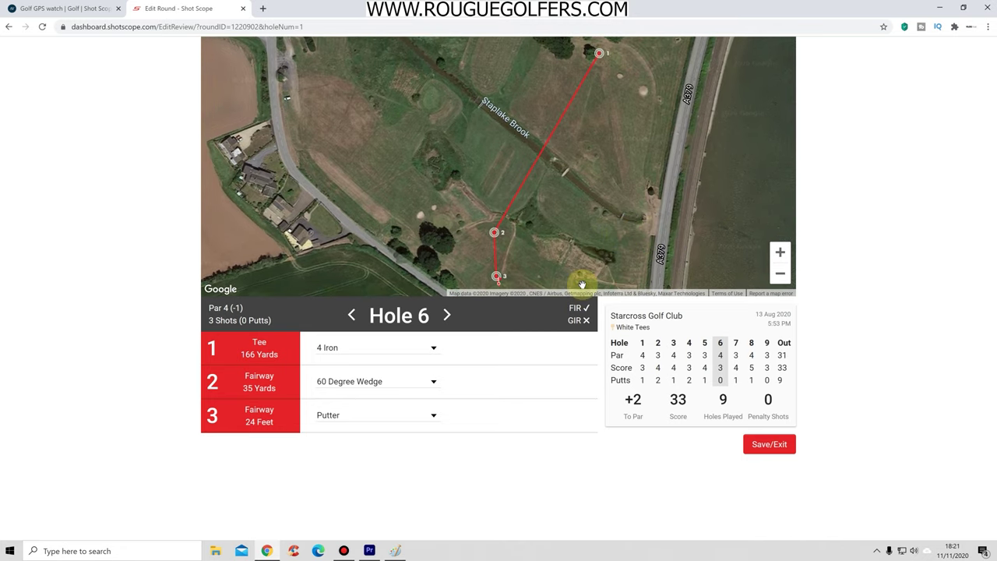
left_click(446, 315)
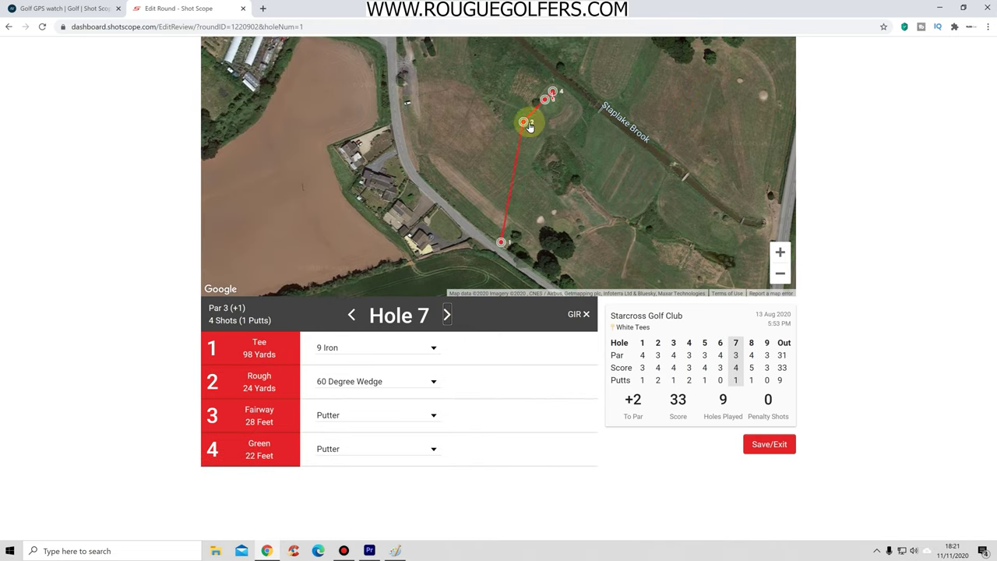
Add a fifth Putter shot on Hole 7 from 8 feet near the pin, making the round 34, +3.
left_click(780, 252)
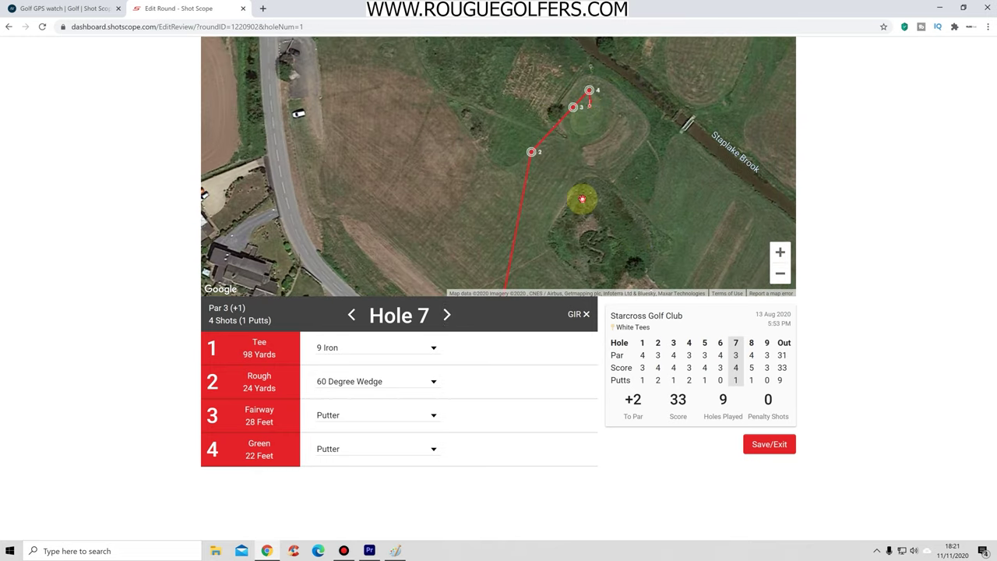
left_click_drag(581, 187, 579, 174)
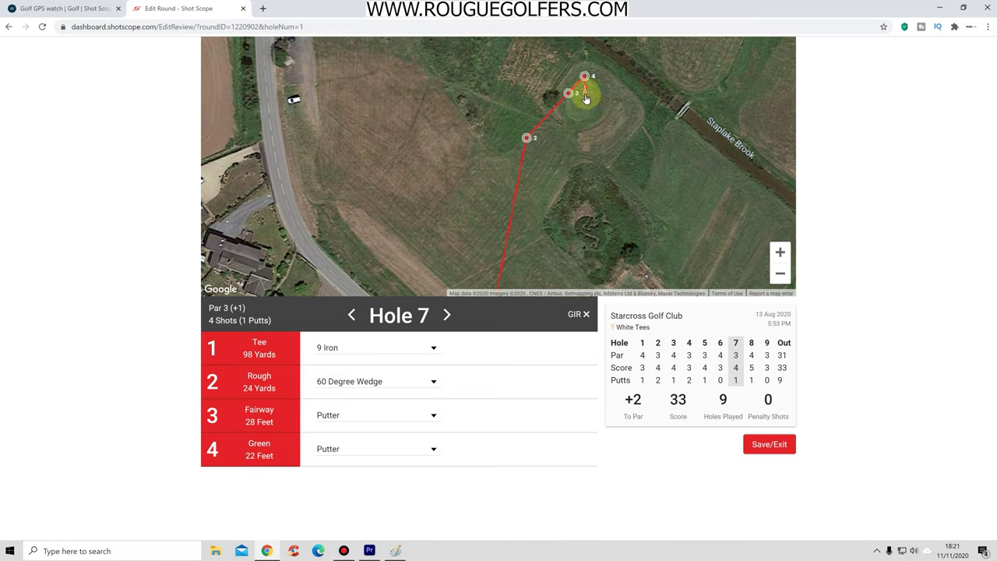
left_click(259, 452)
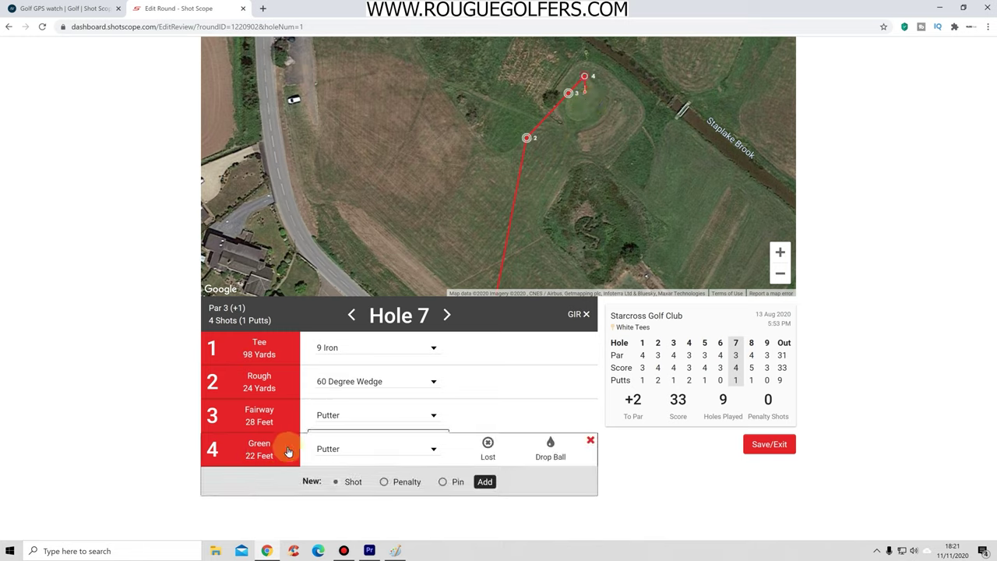
left_click(485, 482)
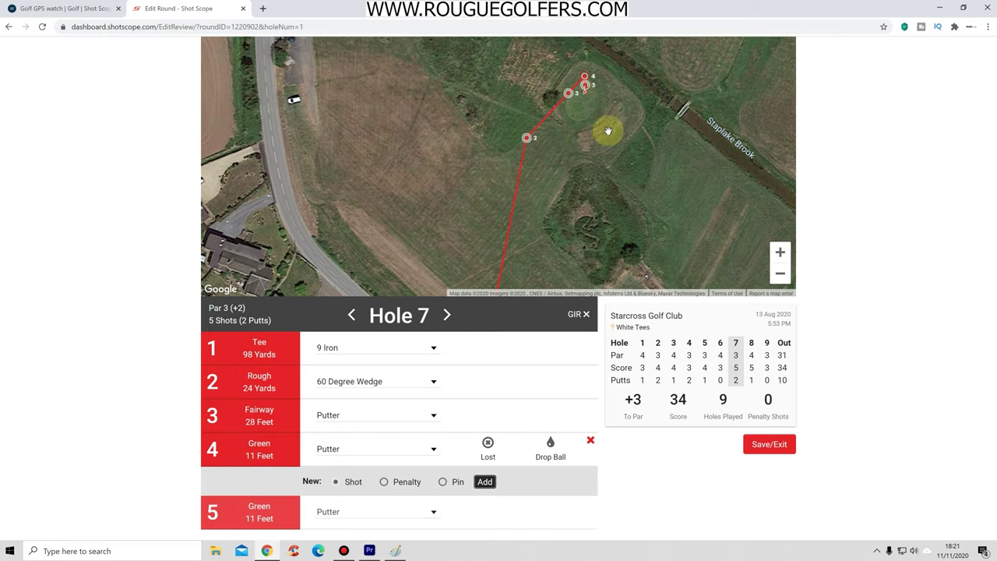
left_click_drag(587, 88, 590, 91)
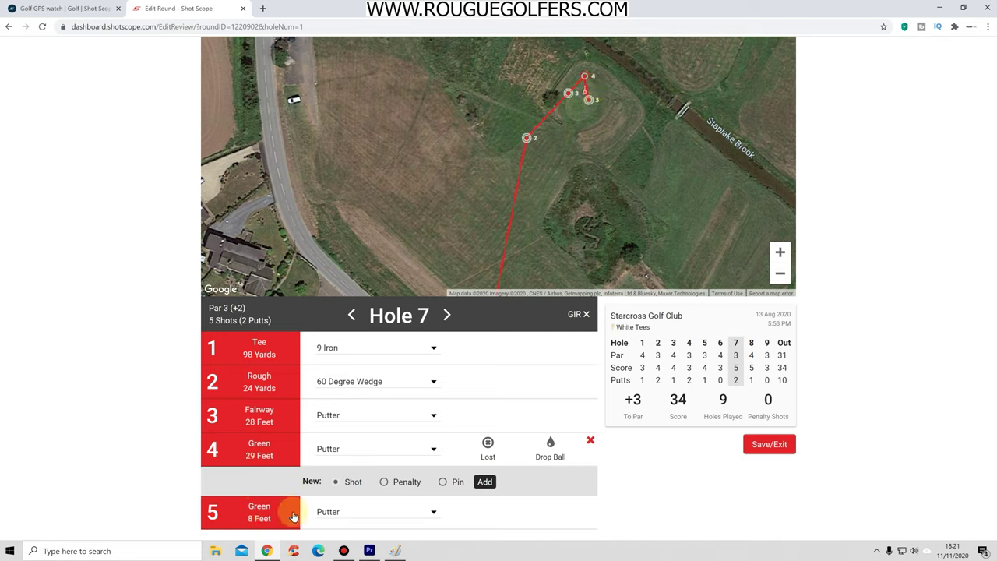
left_click(446, 315)
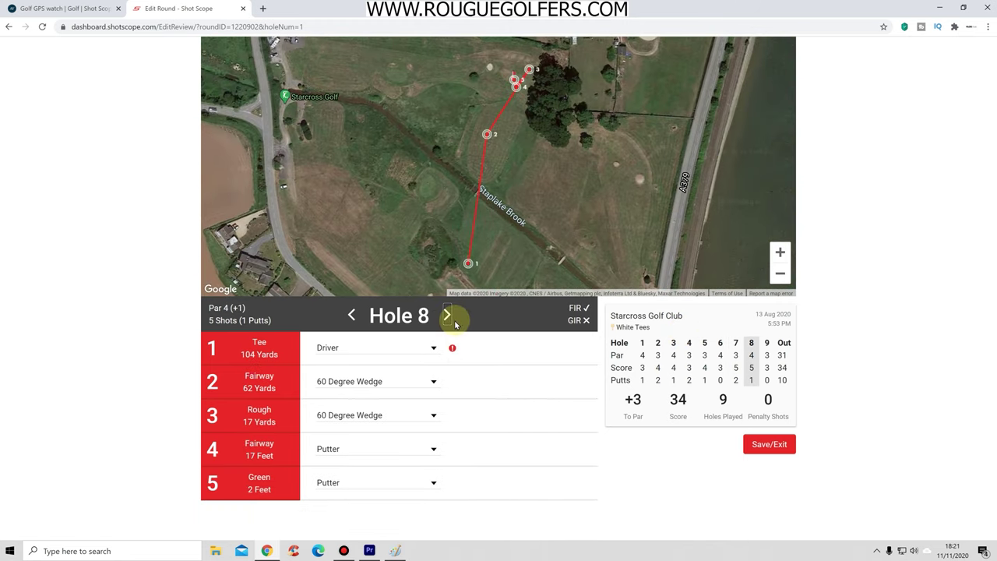
Change hole 8's tee-shot club from Driver to 7 Iron.
left_click(356, 348)
left_click(381, 358)
scroll(384, 408, "down", 2)
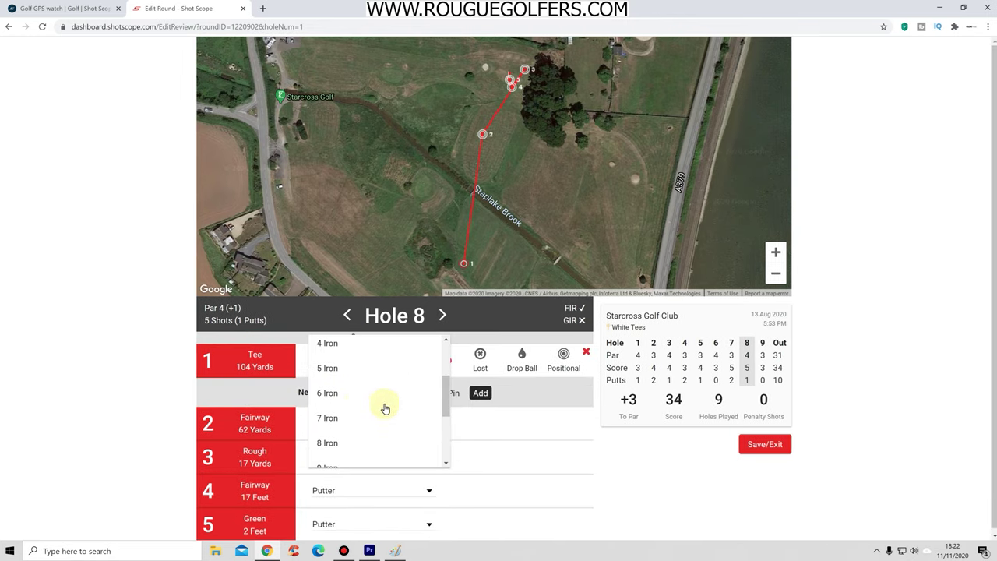
left_click(327, 418)
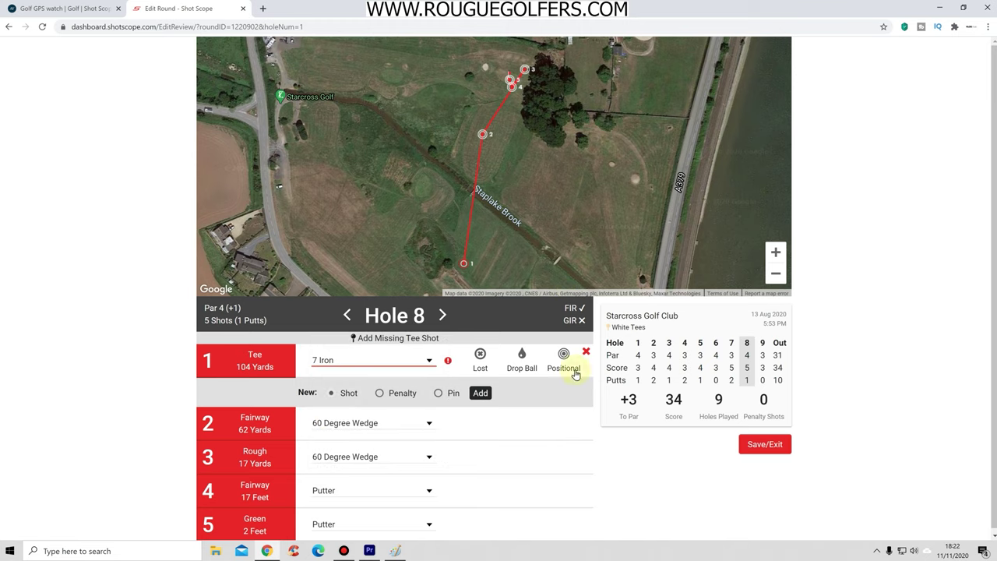
Zoom and pan the hole 8 map to check the shots over Staplake Brook, then advance to hole 9.
left_click(775, 252)
left_click(775, 251)
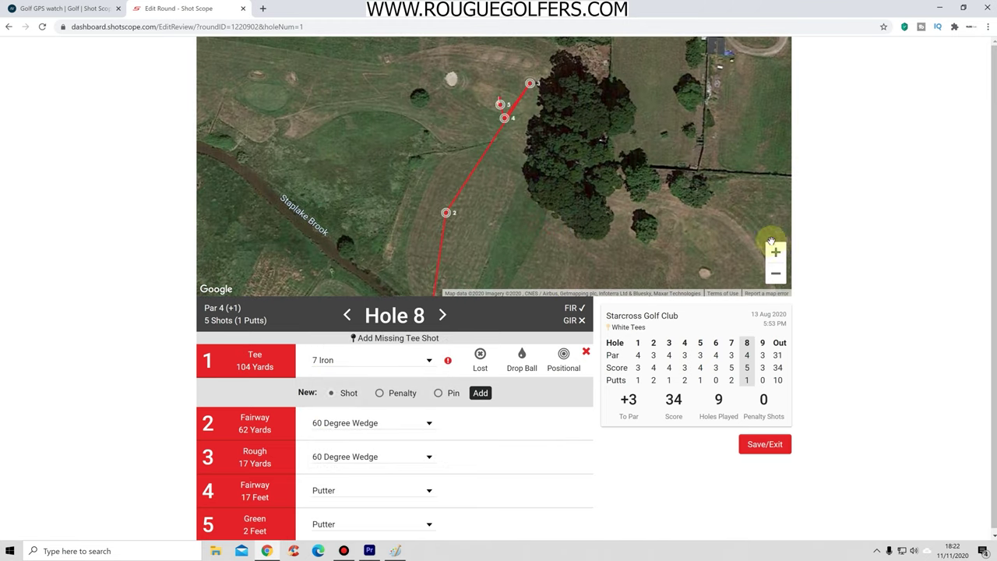
left_click(775, 253)
left_click_drag(648, 149, 587, 234)
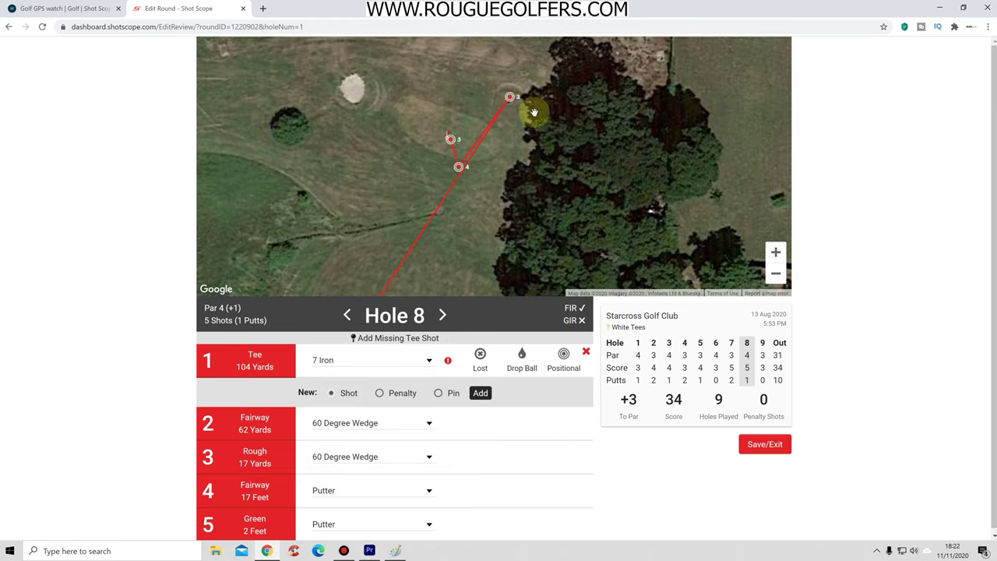
left_click_drag(511, 194, 527, 154)
left_click_drag(493, 204, 534, 85)
left_click(777, 275)
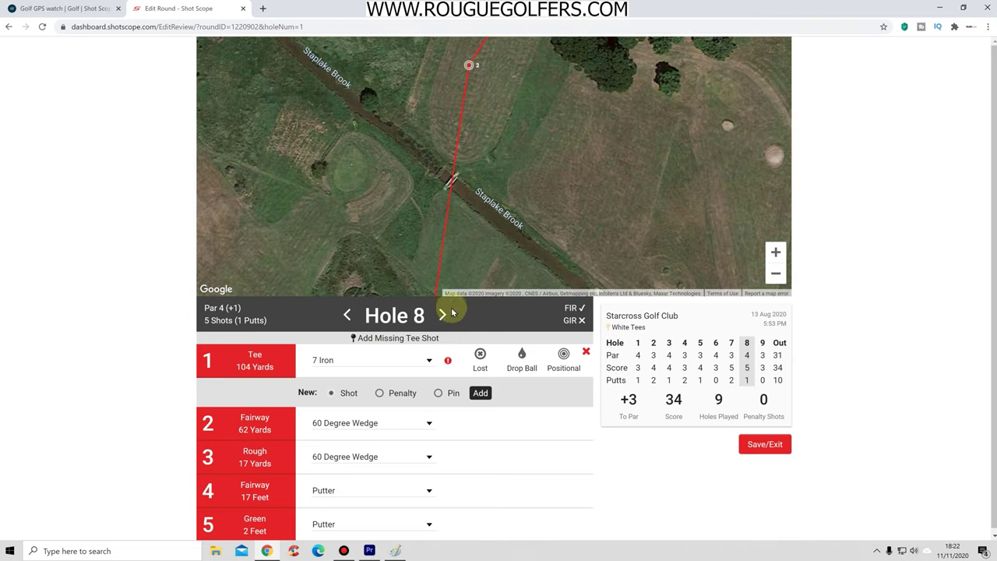
left_click(443, 316)
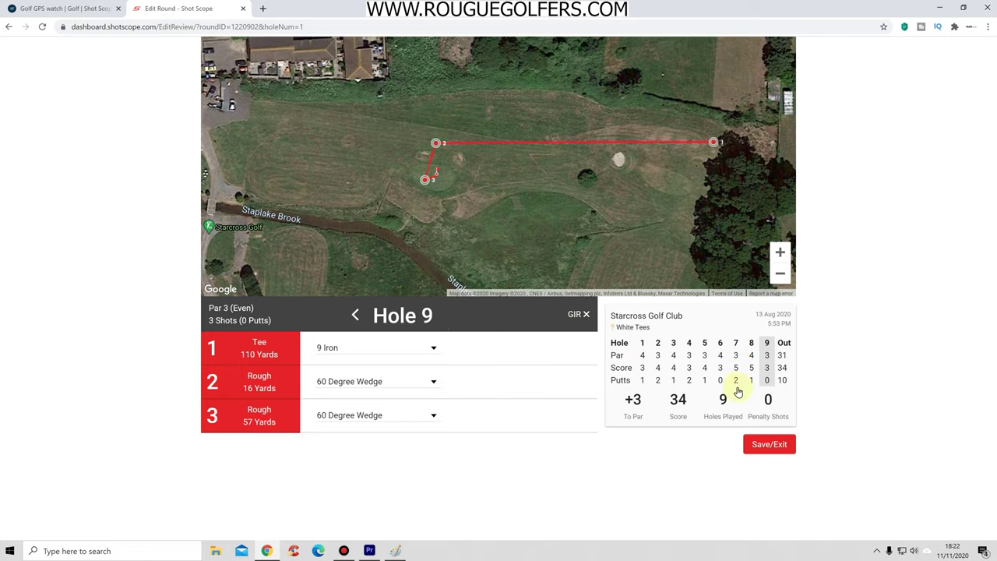
Save and exit the round, sign it off, and dismiss the Chip Shot medal popup.
left_click(763, 445)
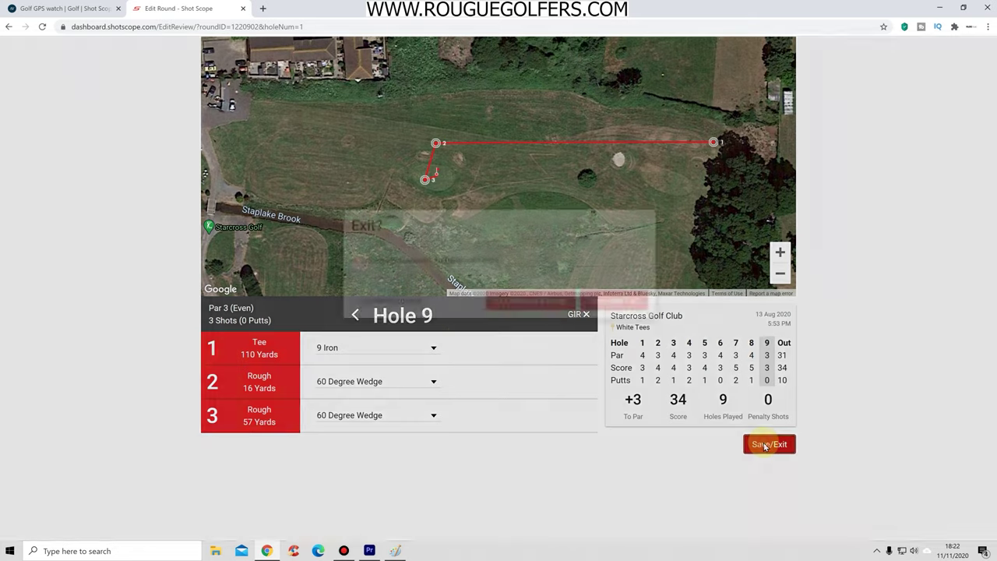
left_click(614, 325)
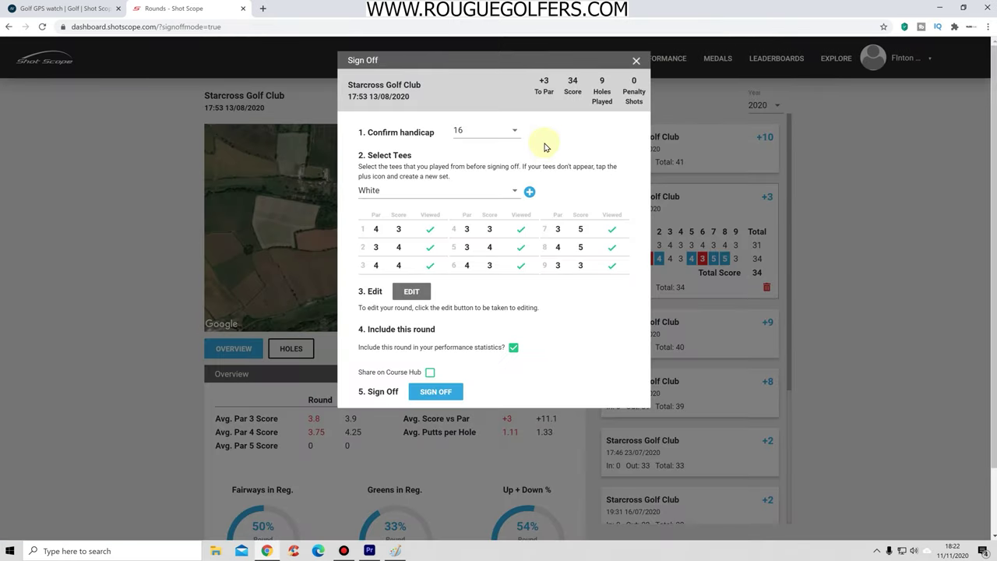
left_click(437, 393)
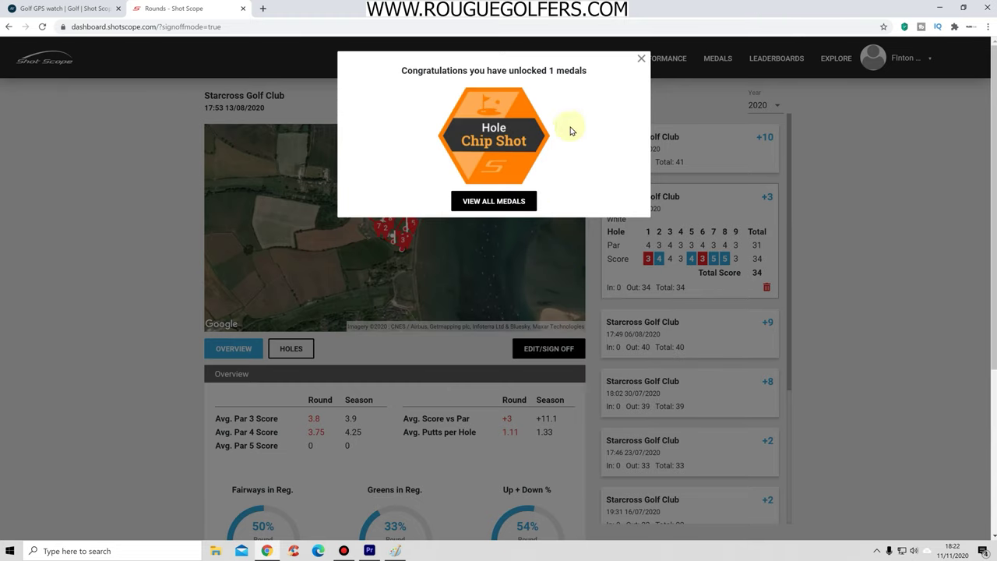
left_click(639, 60)
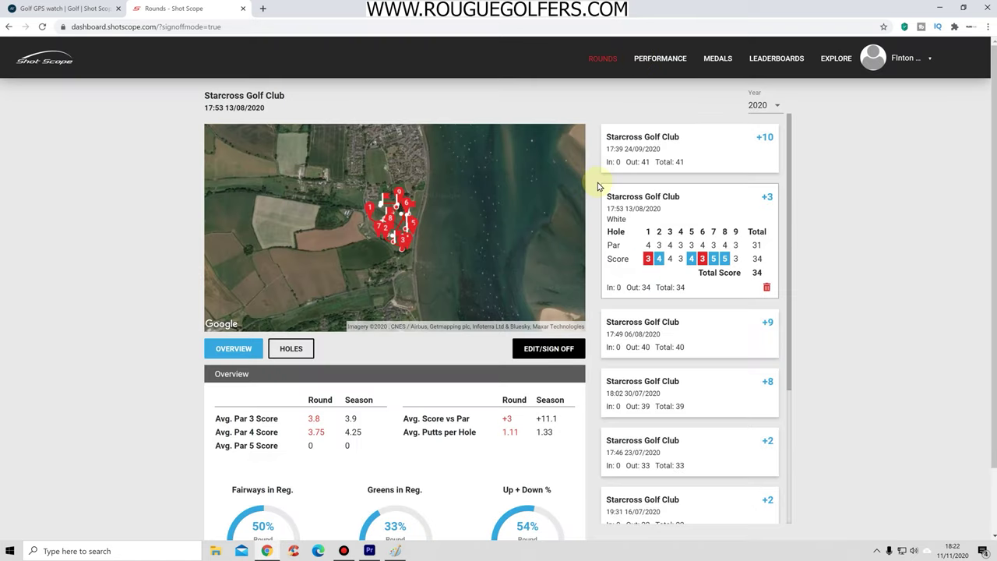
View club statistics as P.Avg., then Longest, then Usage on the Performance page.
left_click(653, 60)
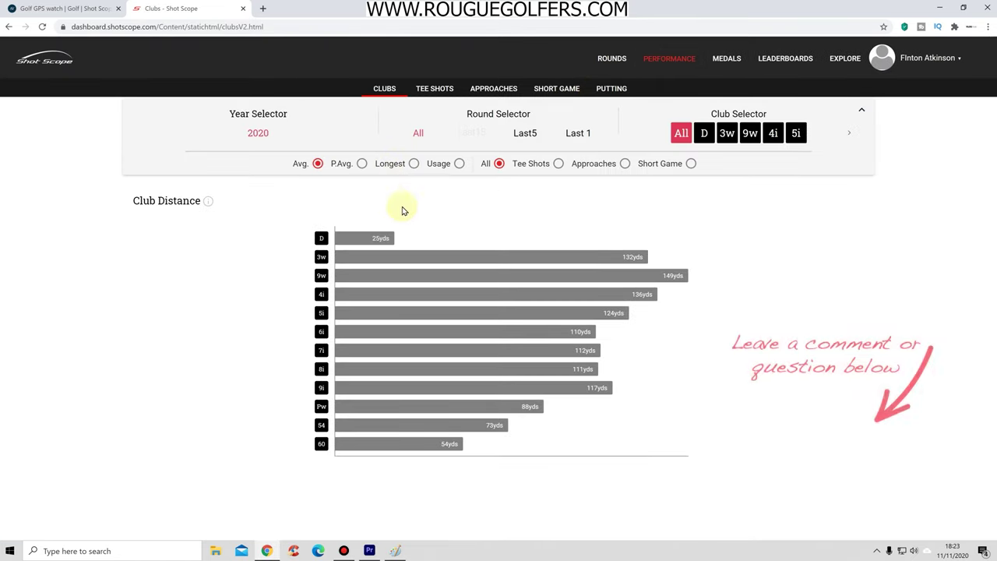
left_click(362, 163)
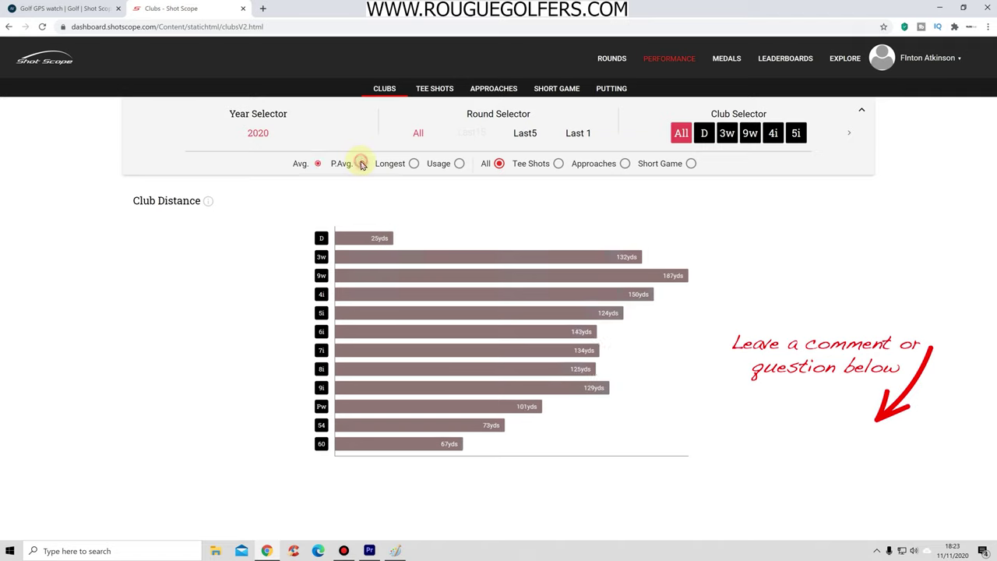
left_click(413, 164)
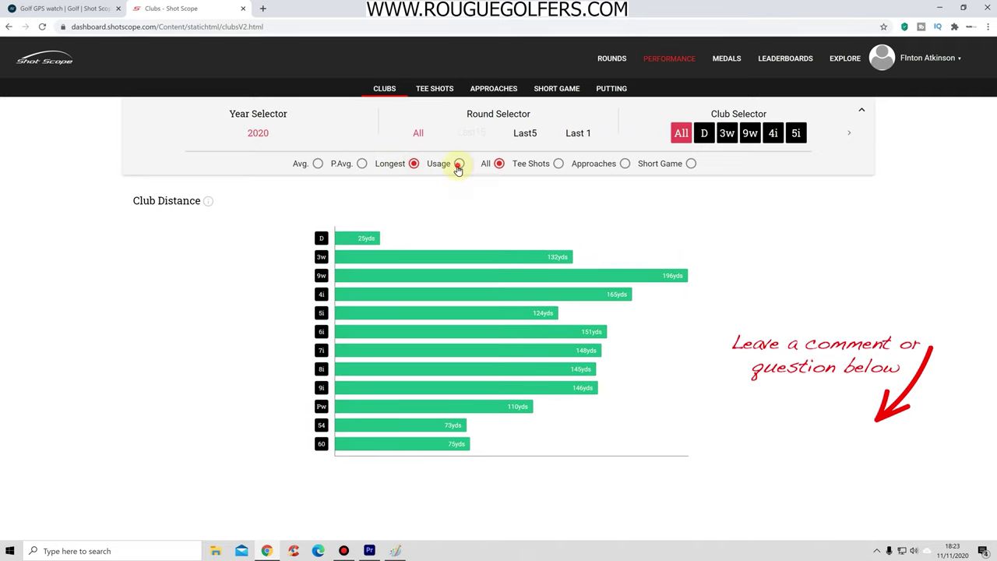
left_click(459, 165)
Browse the Tee Shot, Approach, Short Game and Putting statistics.
left_click(441, 88)
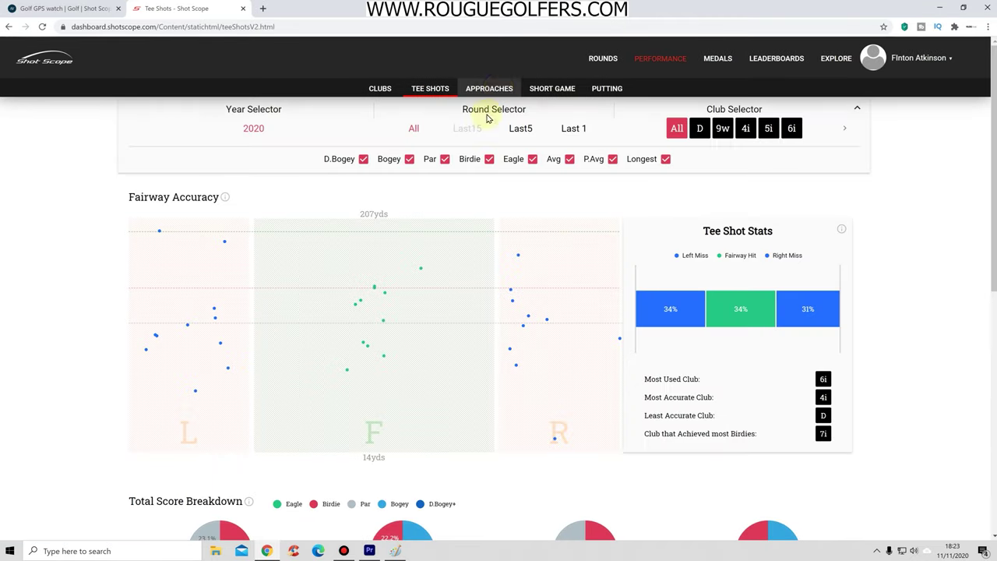
left_click(489, 89)
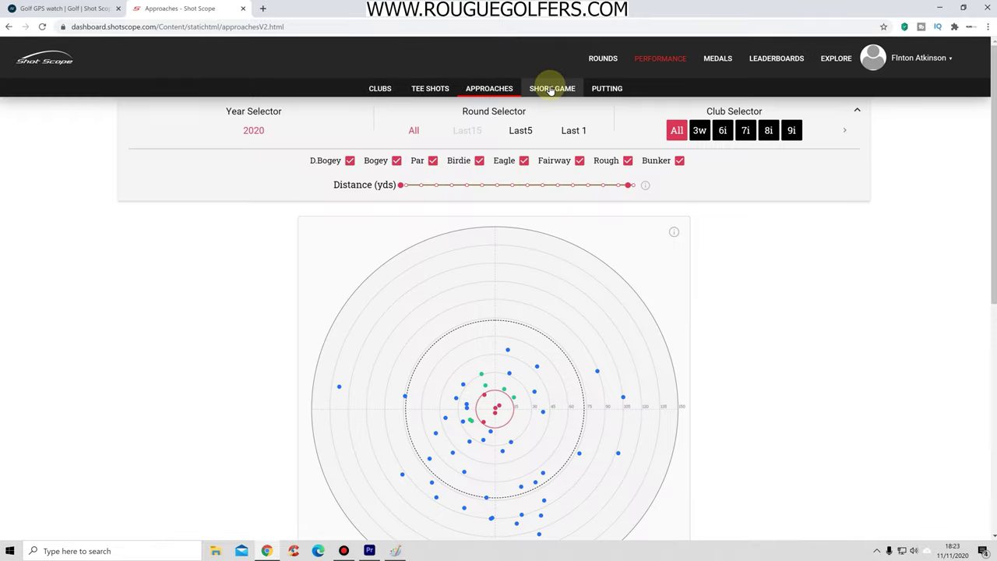
left_click(558, 90)
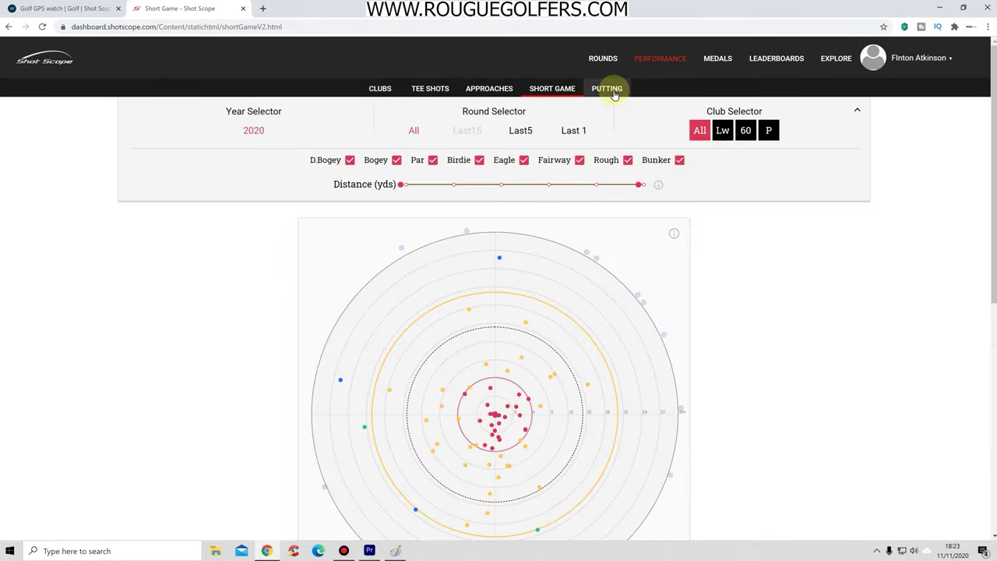
left_click(615, 94)
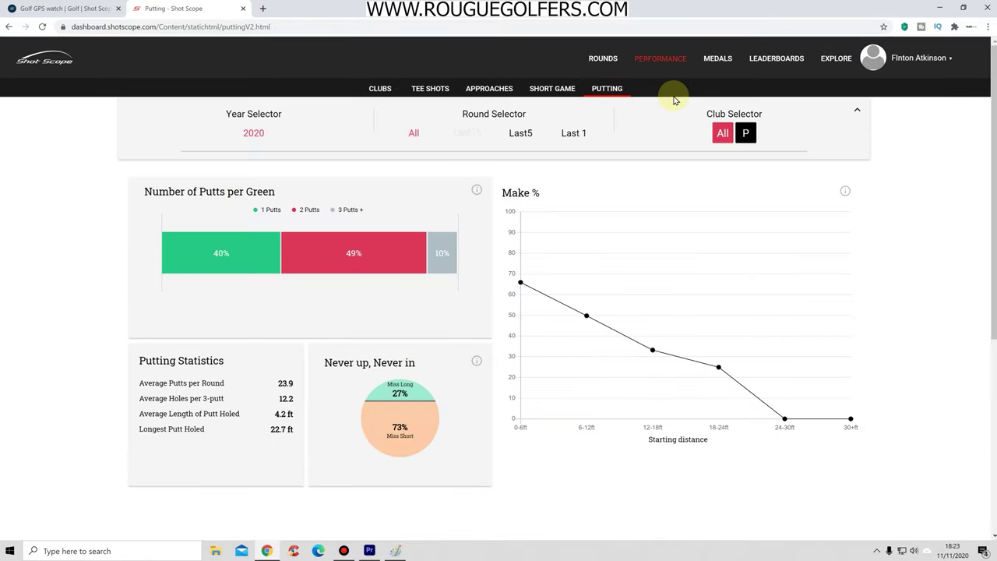
Visit the Medals and Leaderboards pages, return to Medals, then go to Explore courses.
left_click(718, 58)
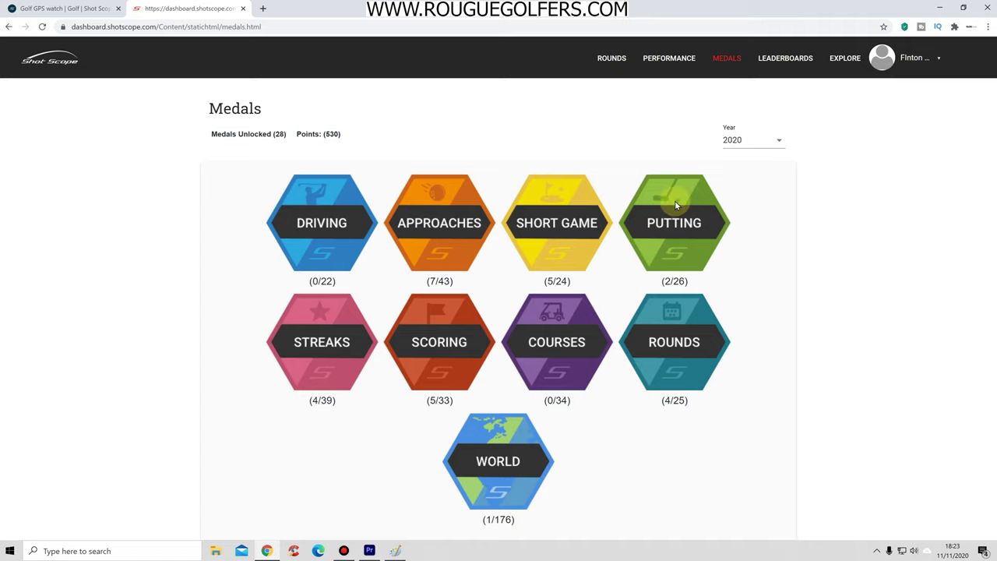
left_click(779, 63)
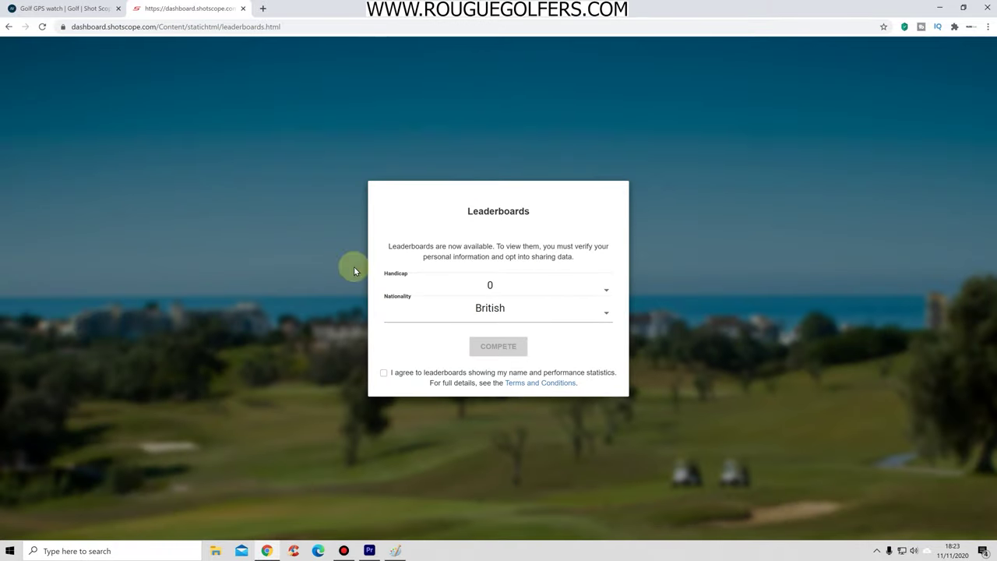
left_click(8, 27)
left_click(846, 59)
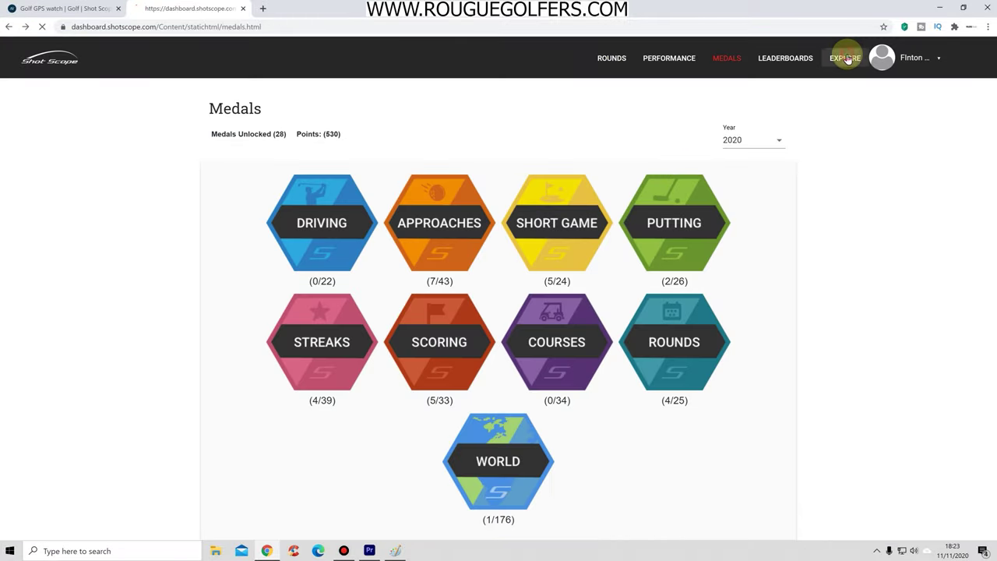